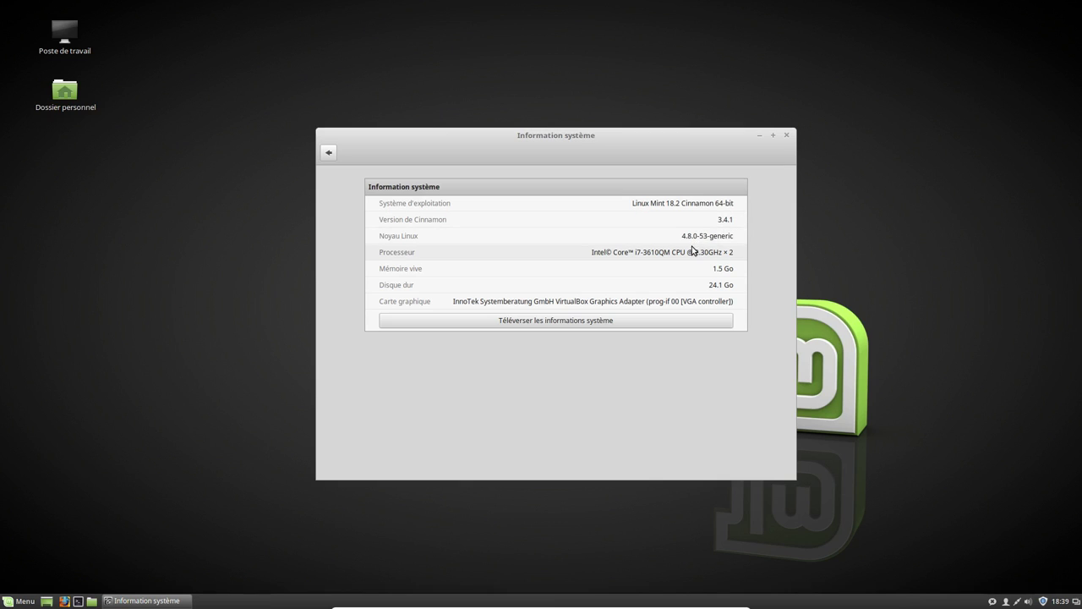
- Close the system information, apply the update policy "Toujours tout mettre à jour" in the update manager, and close it
{"action": "left_click", "coordinate": [787, 135]}
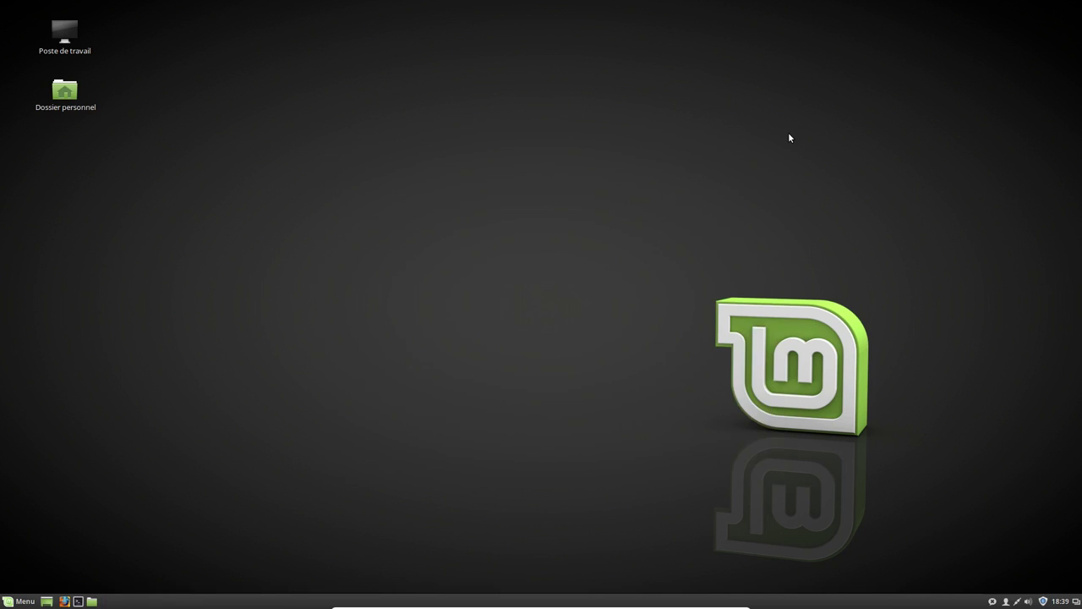
{"action": "left_click", "coordinate": [1043, 600]}
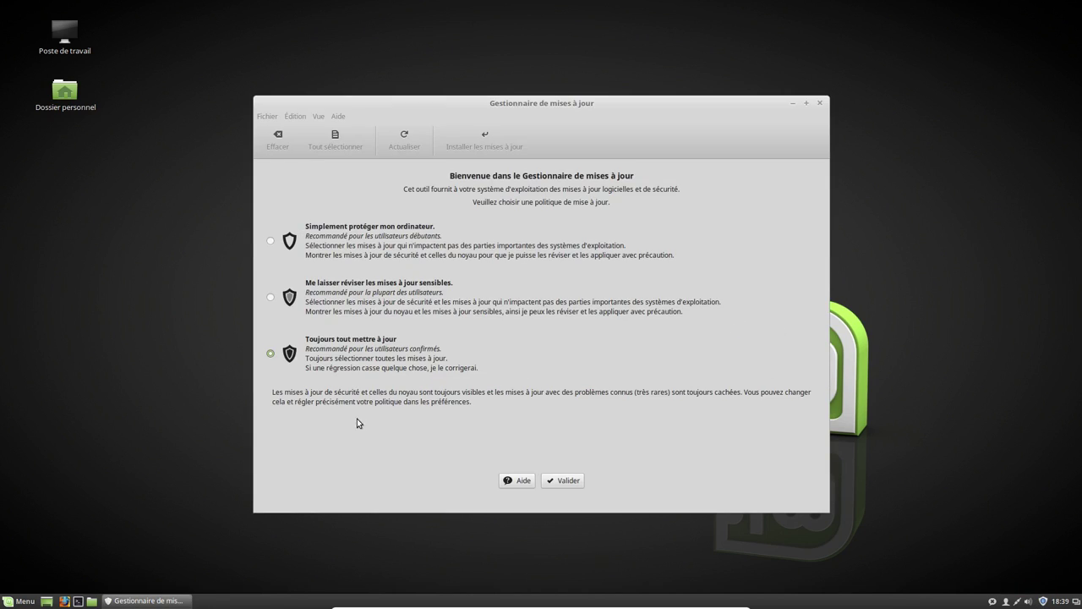
{"action": "left_click", "coordinate": [563, 482]}
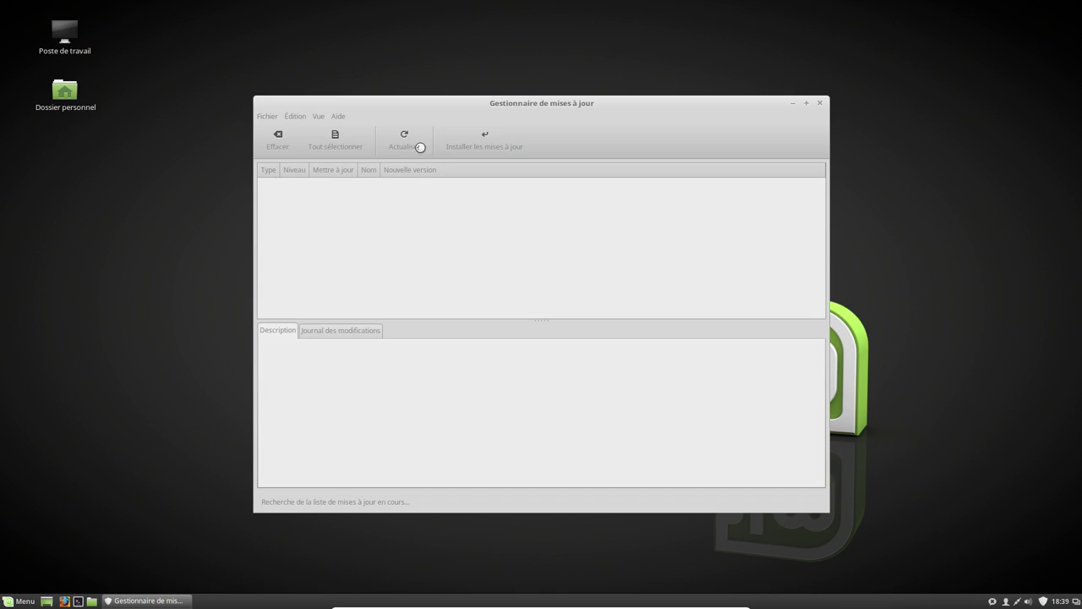
{"action": "left_click_drag", "start_coordinate": [511, 103], "coordinate": [524, 66]}
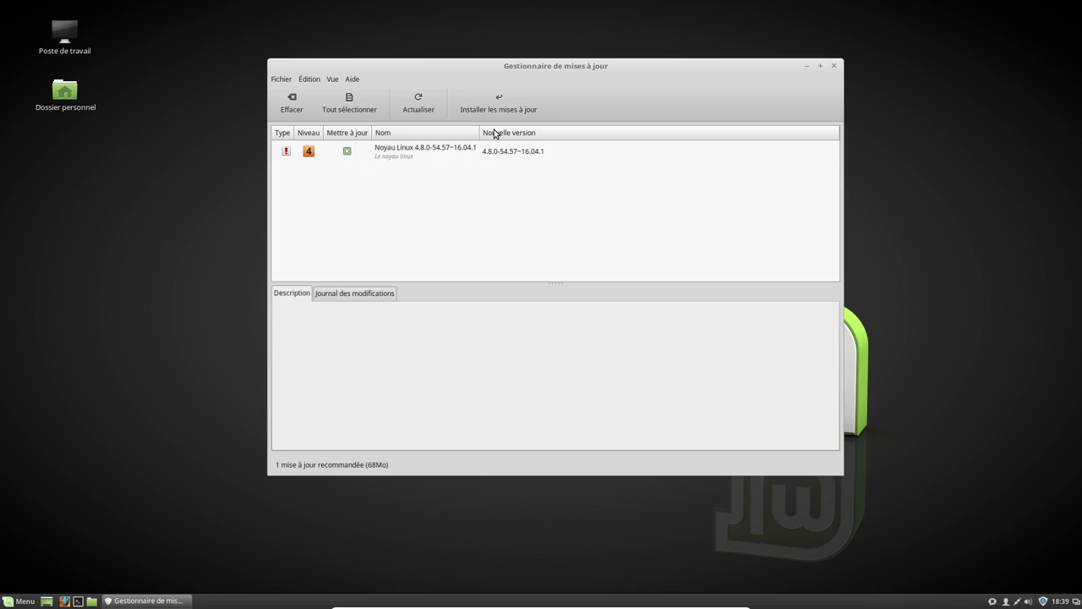
{"action": "left_click", "coordinate": [834, 67]}
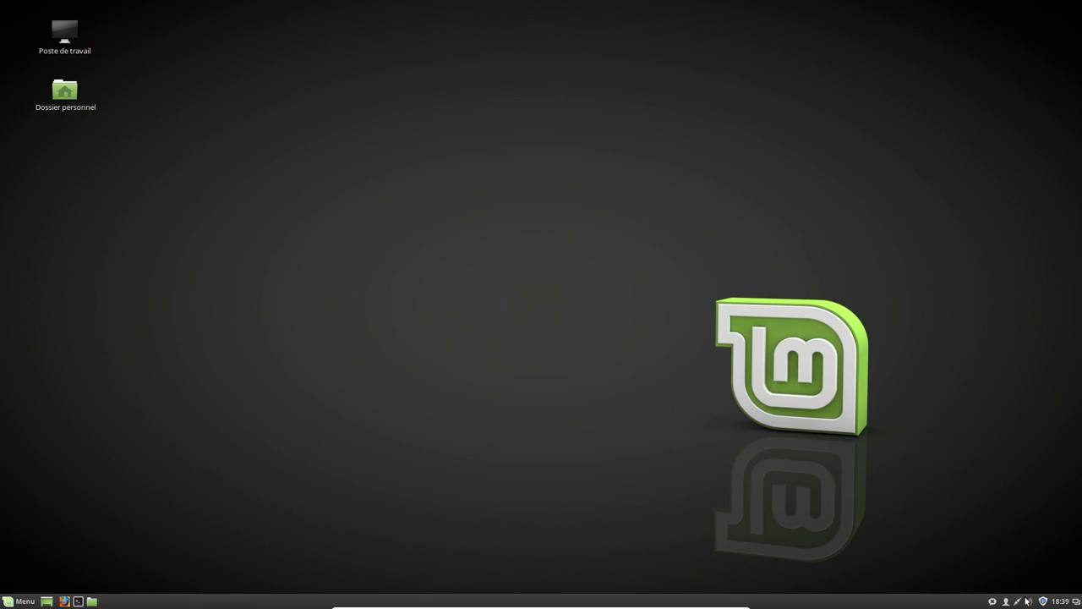
- Launch Firefox and open the bookmarked "Spices : Cinnamon" website
{"action": "left_click", "coordinate": [25, 601]}
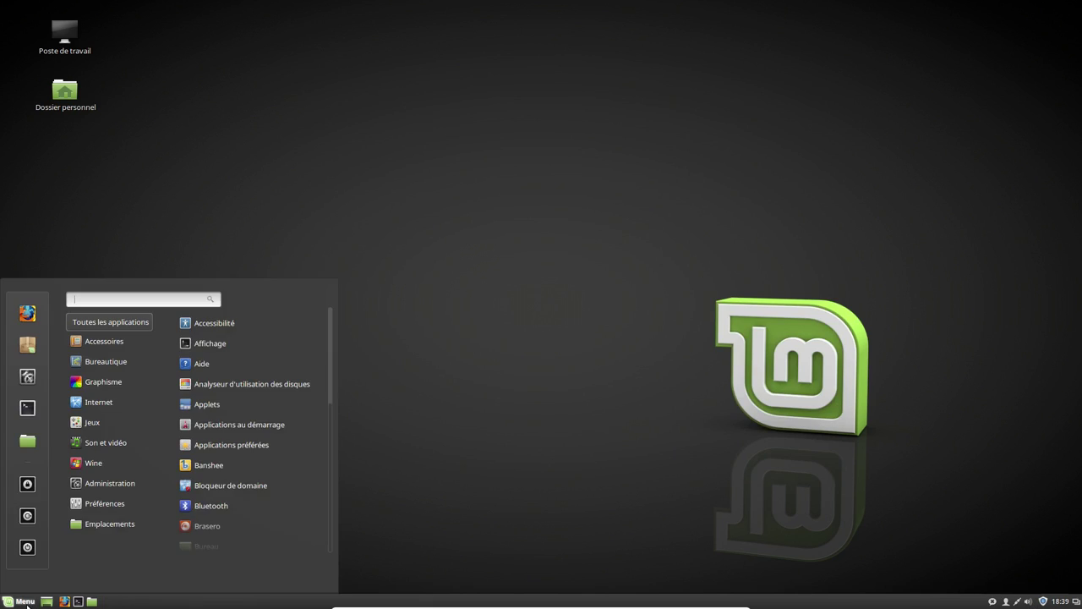
{"action": "left_click", "coordinate": [34, 313]}
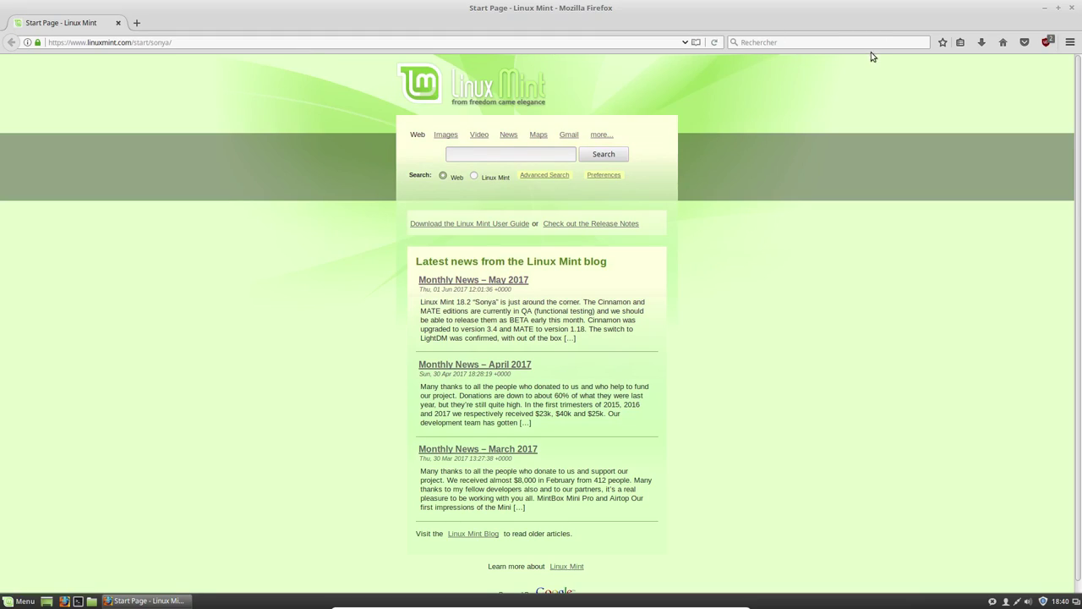
{"action": "left_click", "coordinate": [961, 44]}
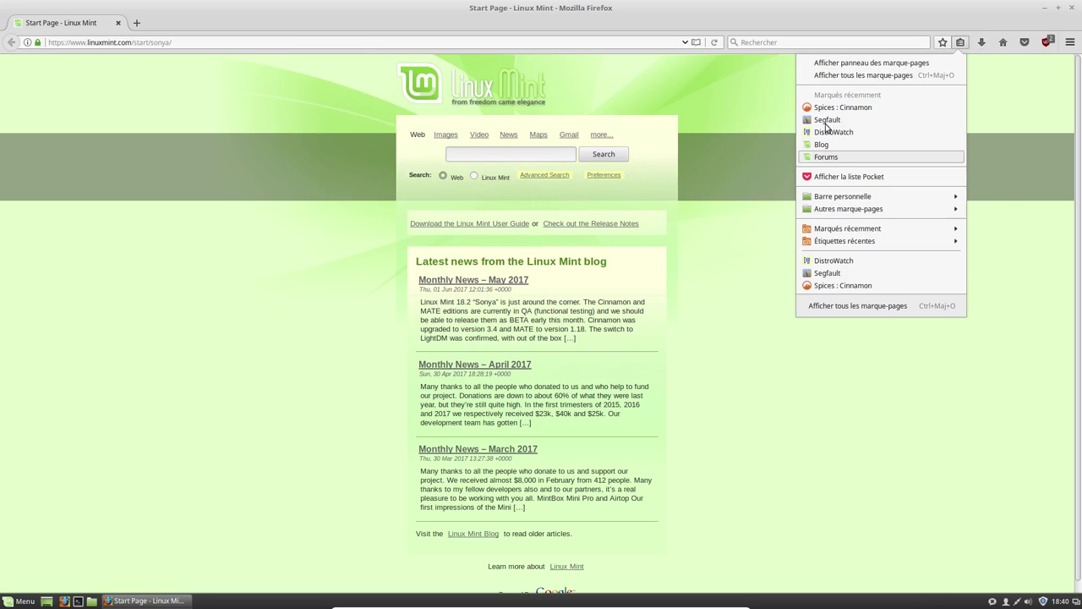
{"action": "left_click", "coordinate": [845, 108]}
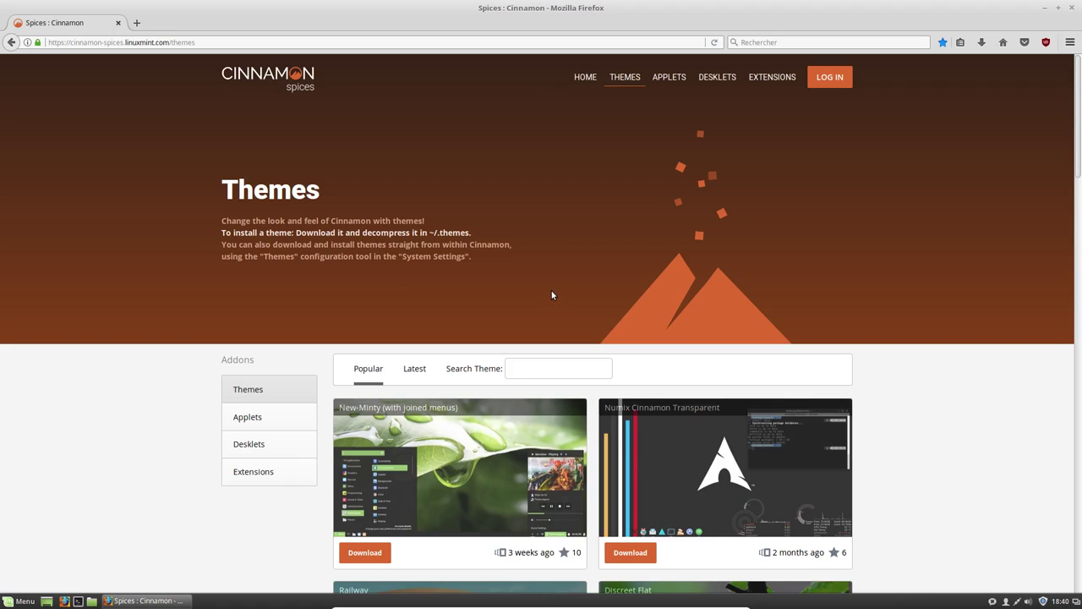
- Open the Thèmes module of the system settings, view the selectable Bureau themes, and put the window aside
{"action": "left_click", "coordinate": [18, 600]}
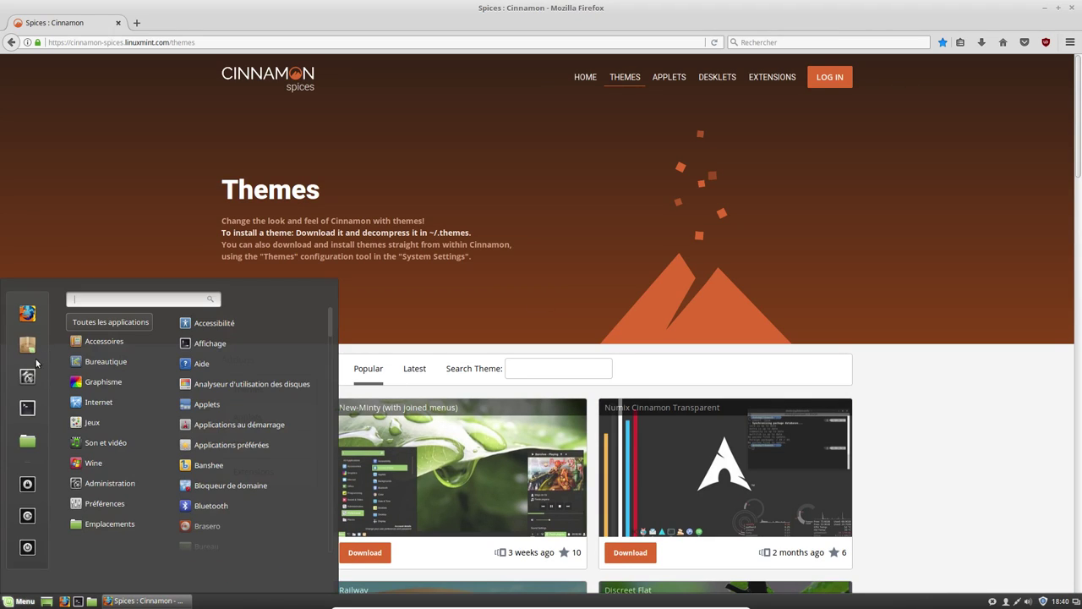
{"action": "left_click", "coordinate": [407, 217]}
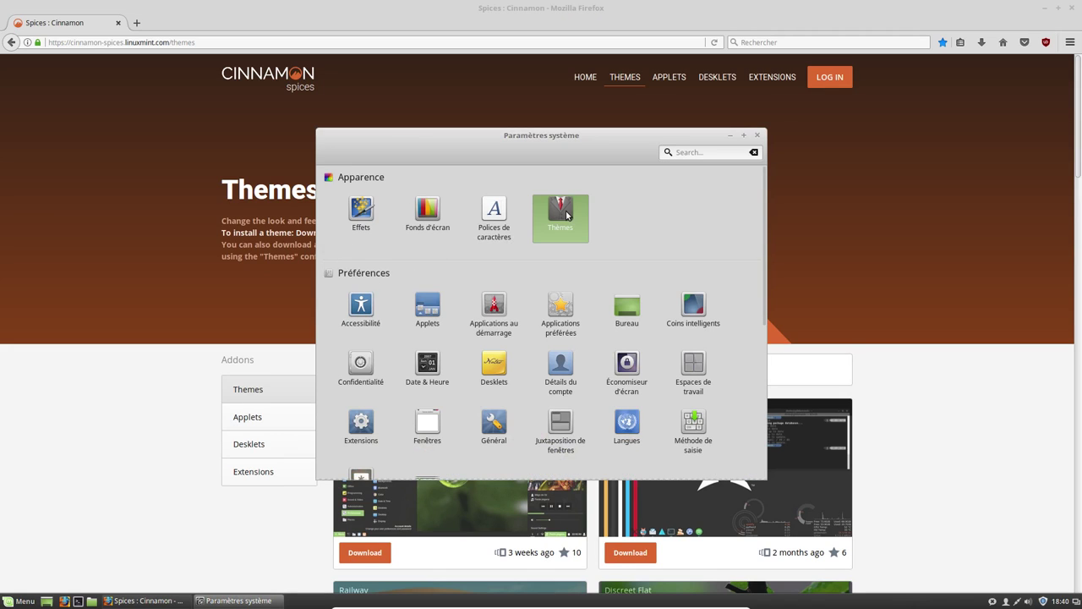
{"action": "left_click", "coordinate": [566, 216]}
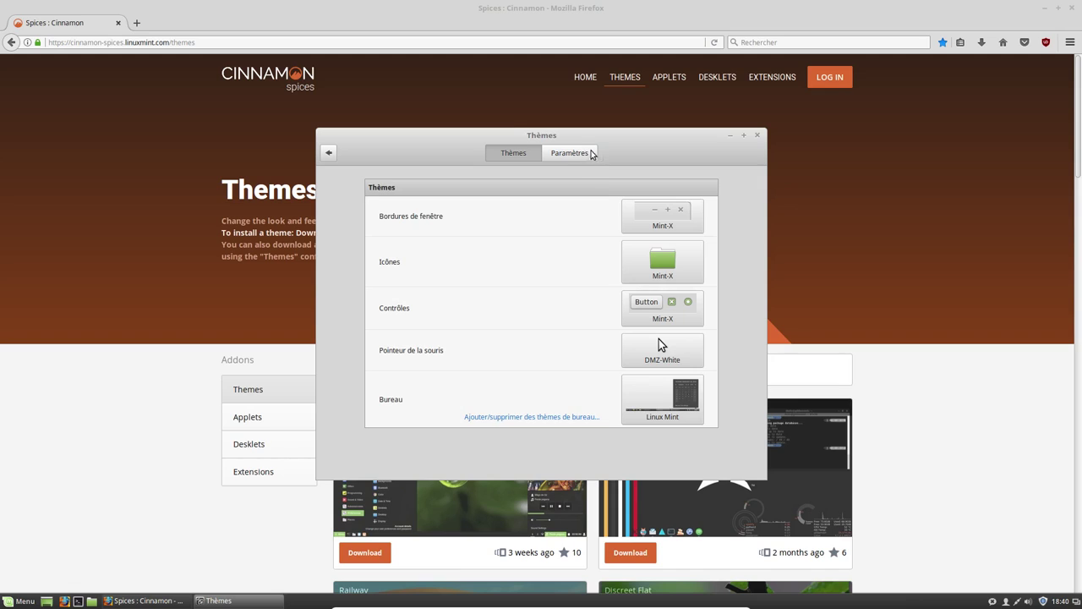
{"action": "left_click", "coordinate": [651, 399]}
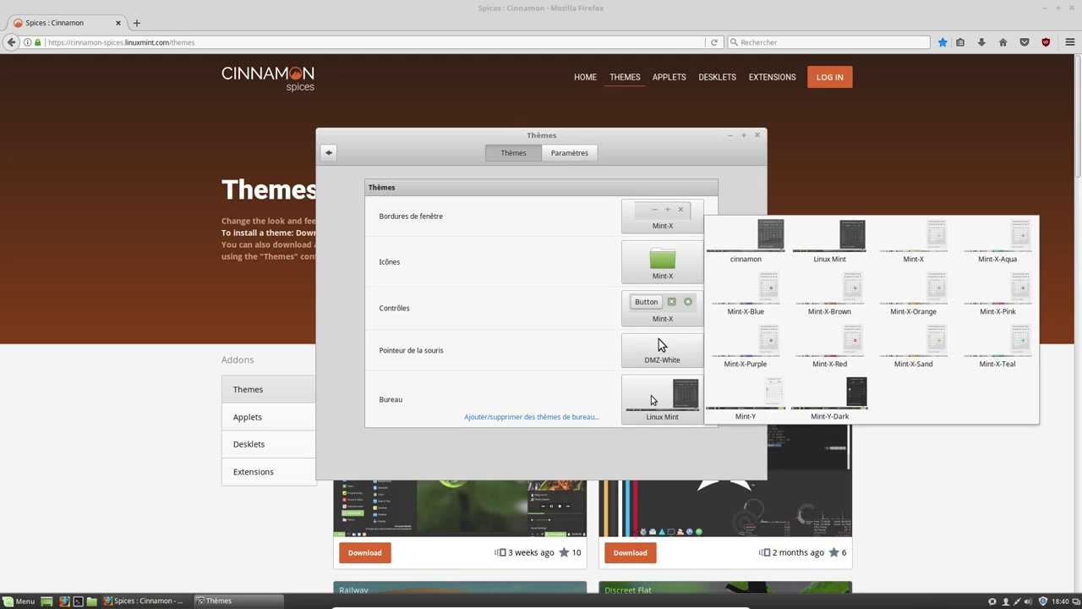
{"action": "left_click", "coordinate": [728, 140]}
{"action": "left_click", "coordinate": [756, 136]}
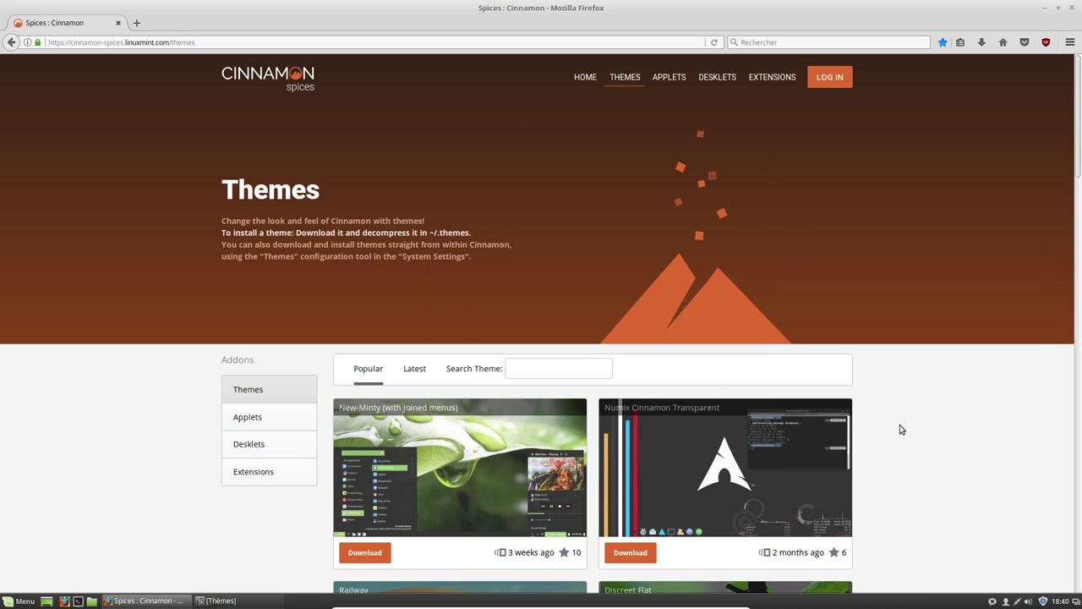
- Browse the popular themes on the website and search the settings' online desktop themes for "void"
{"action": "scroll", "coordinate": [899, 428], "scroll_direction": "down", "scroll_amount": 5}
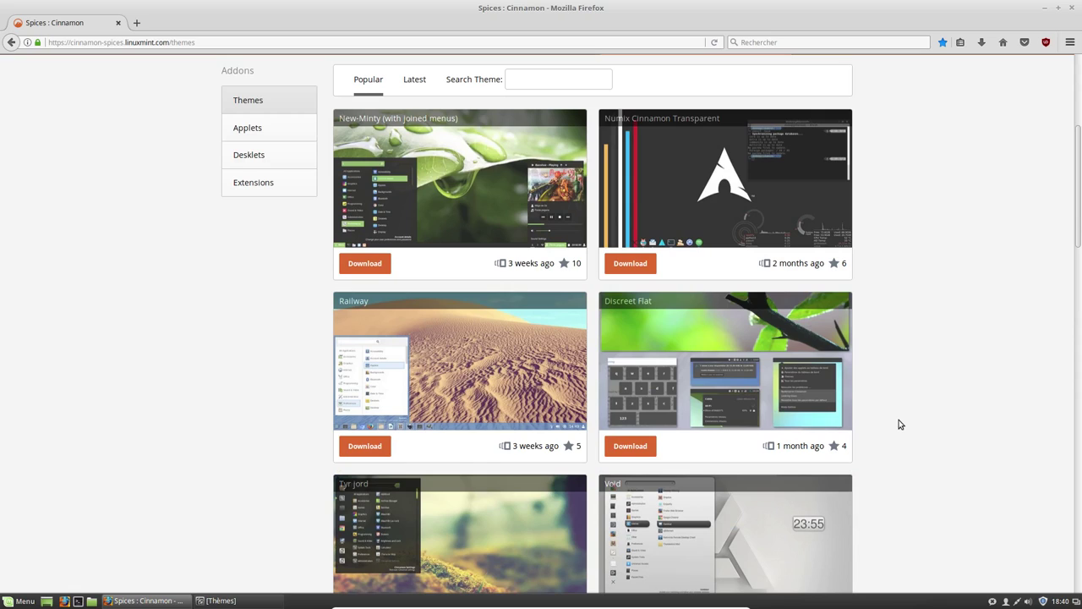
{"action": "scroll", "coordinate": [900, 423], "scroll_direction": "down", "scroll_amount": 3}
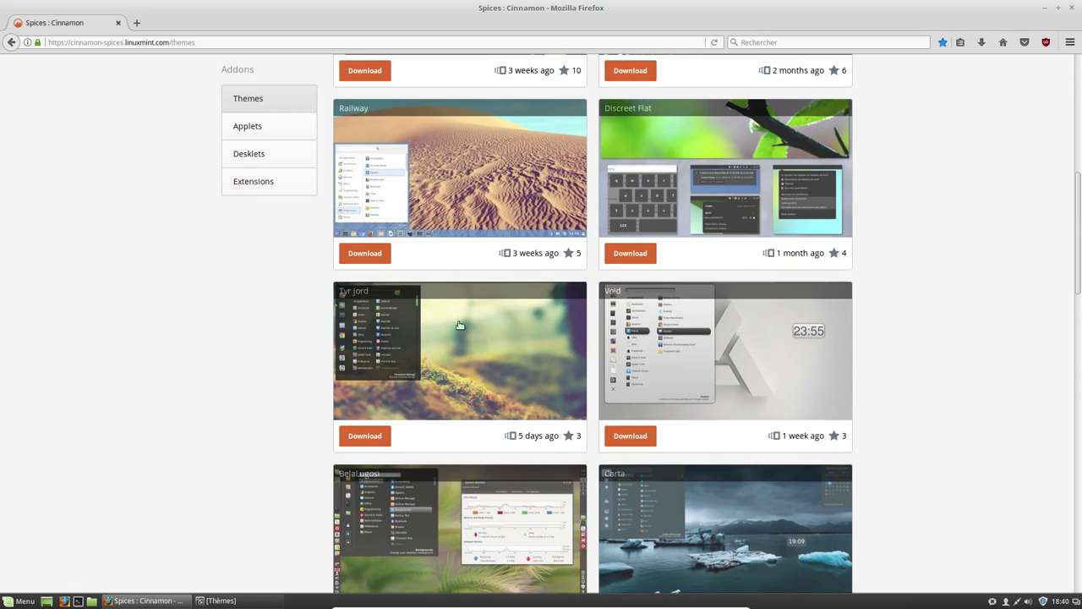
{"action": "left_click", "coordinate": [222, 601]}
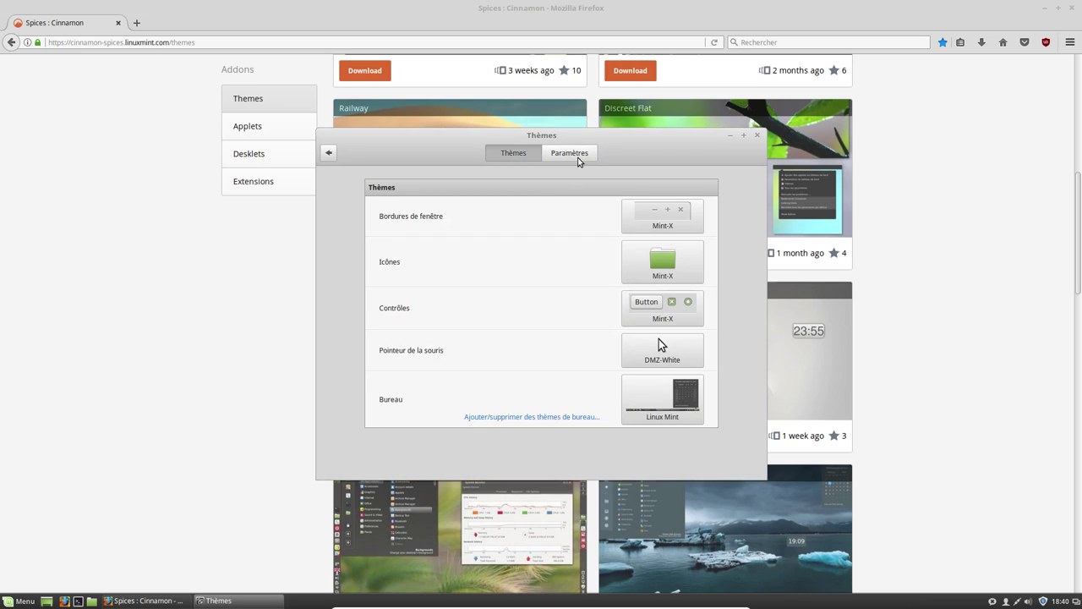
{"action": "left_click", "coordinate": [511, 426]}
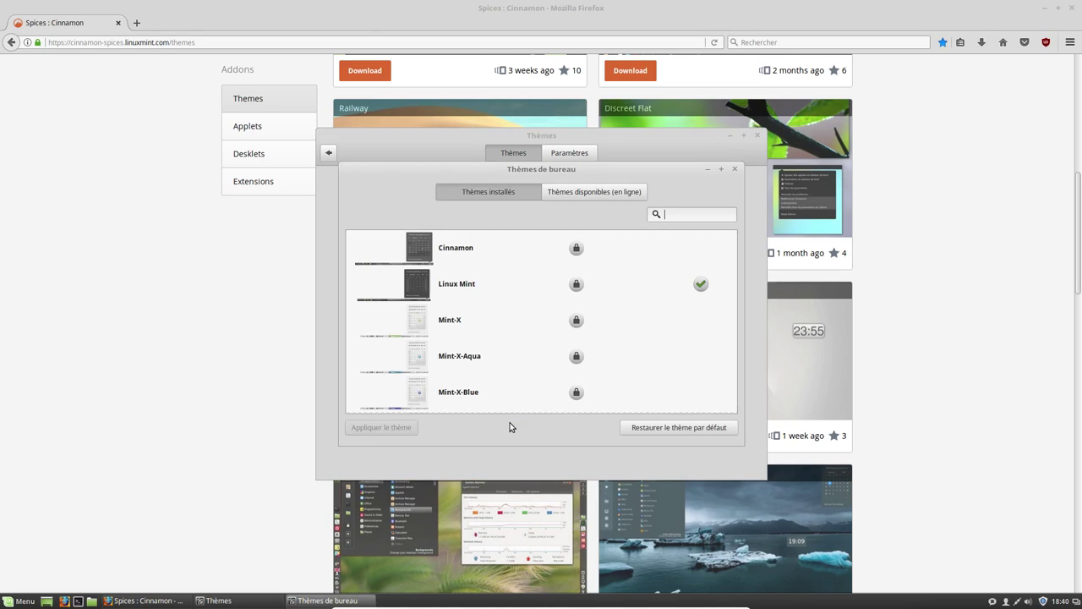
{"action": "left_click", "coordinate": [607, 192]}
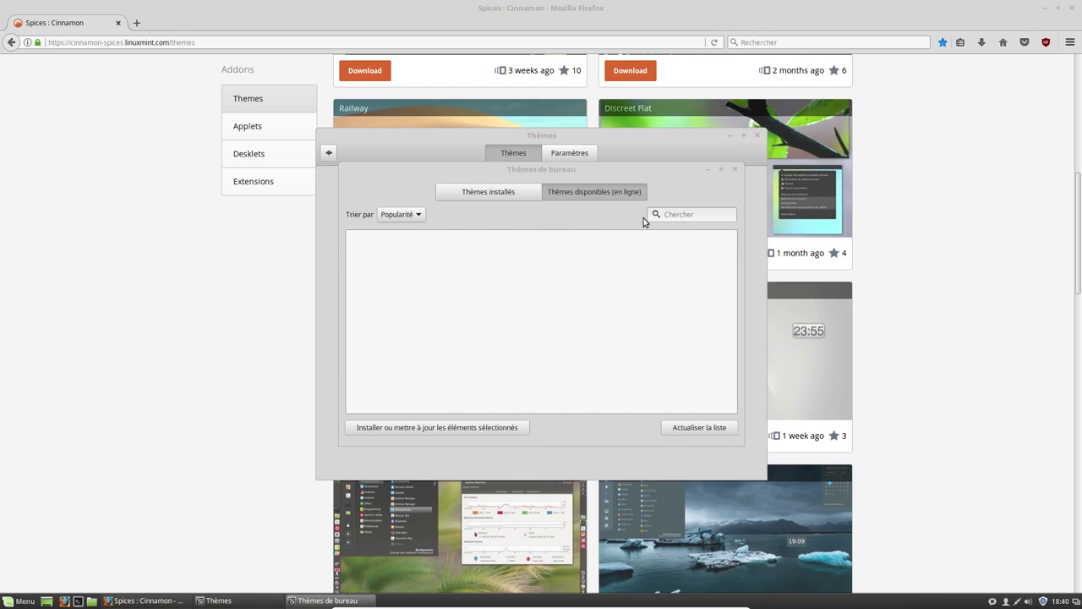
{"action": "left_click", "coordinate": [679, 215]}
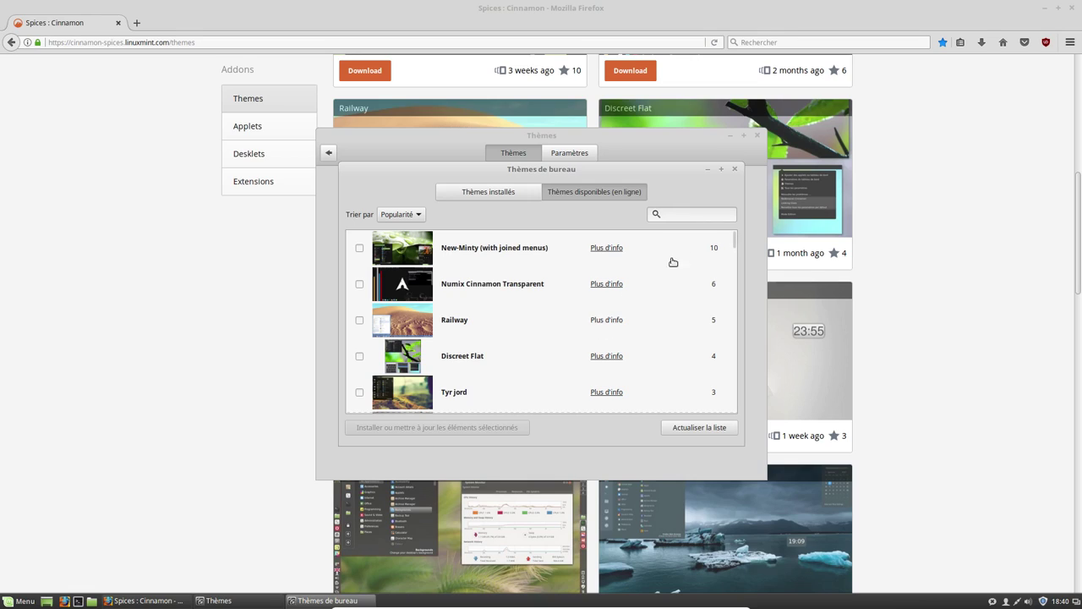
{"action": "type", "text": "void"}
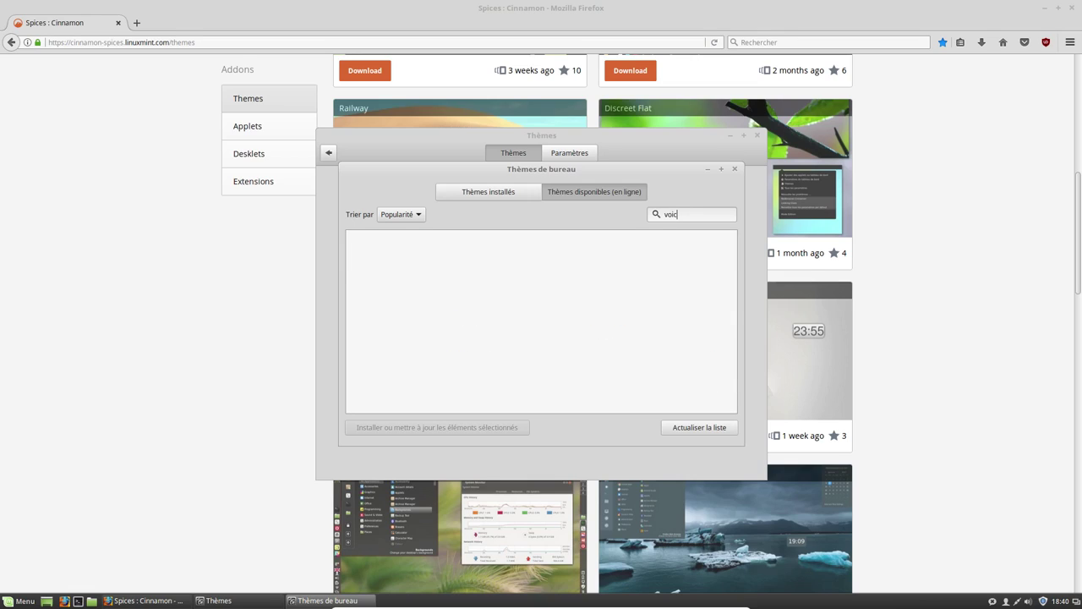
- Install the Void theme from the online list and apply it as the Bureau theme
{"action": "right_click", "coordinate": [543, 253]}
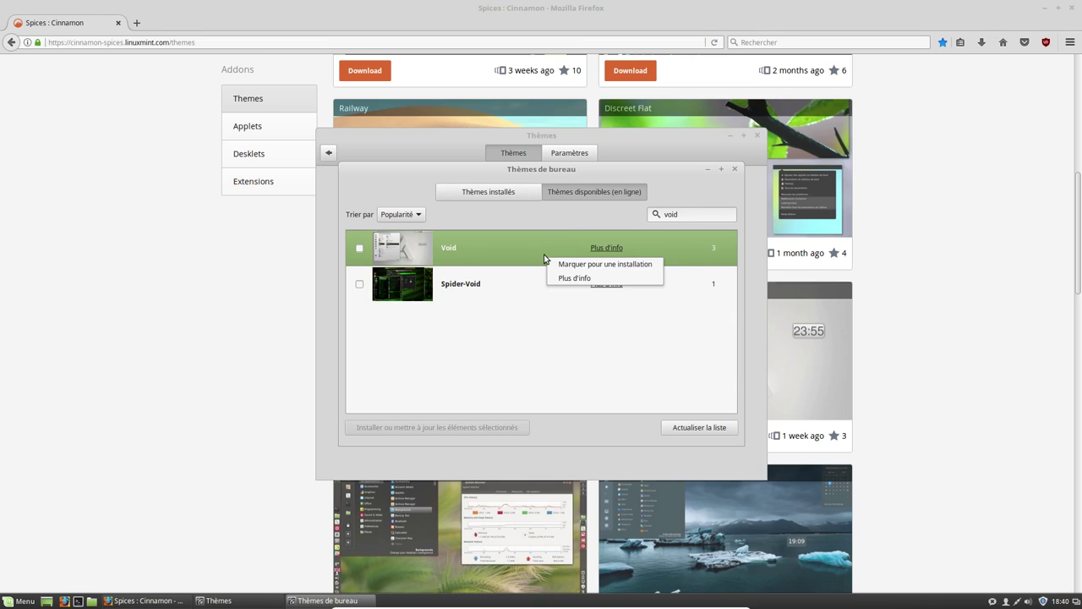
{"action": "left_click", "coordinate": [566, 265]}
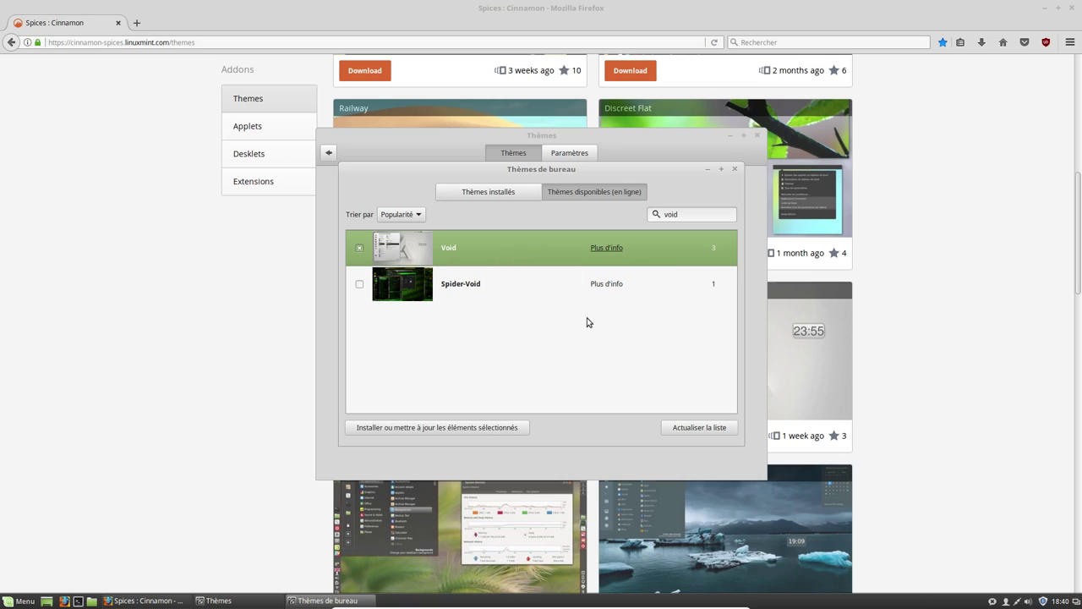
{"action": "left_click", "coordinate": [476, 429]}
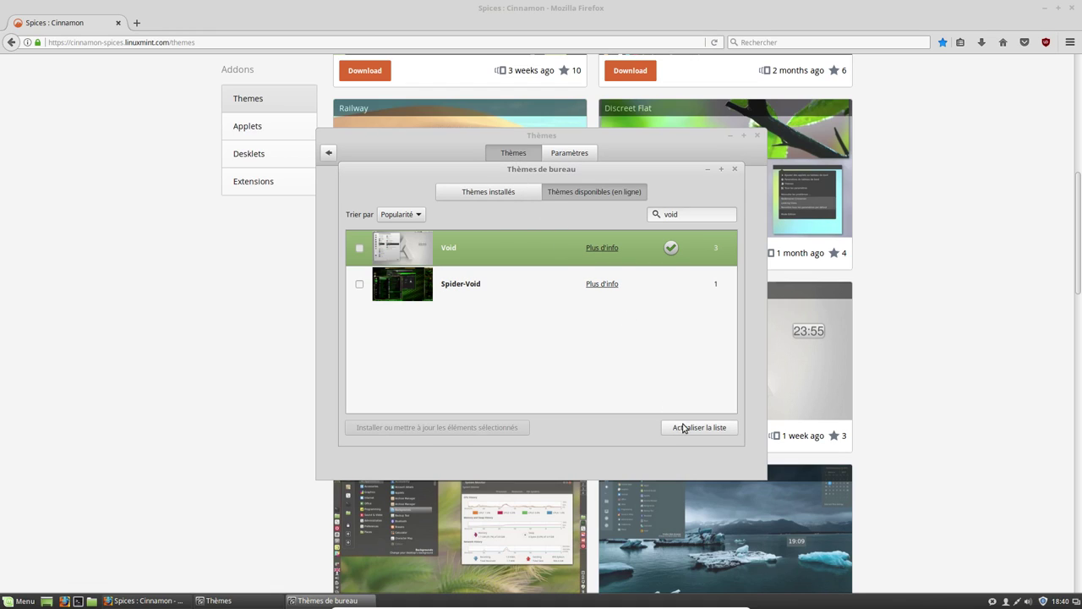
{"action": "left_click", "coordinate": [734, 173]}
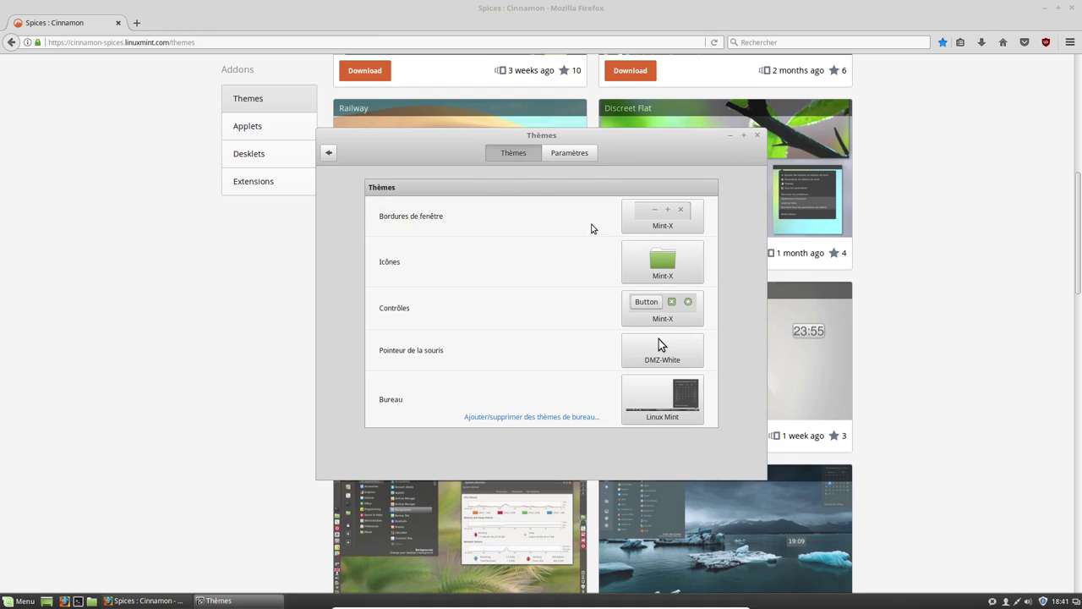
{"action": "left_click", "coordinate": [651, 413]}
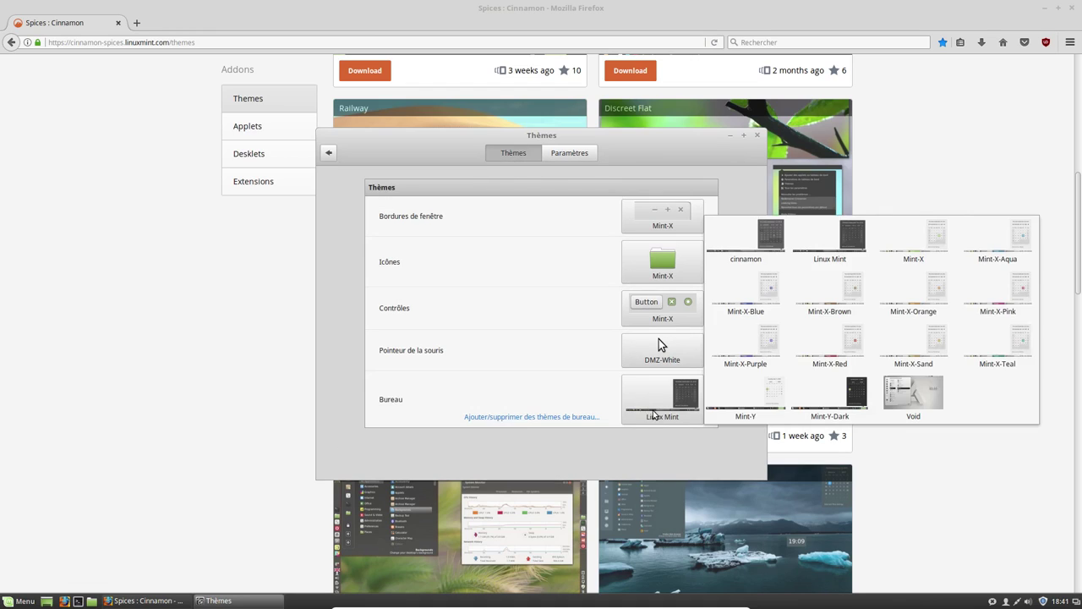
{"action": "left_click", "coordinate": [927, 395]}
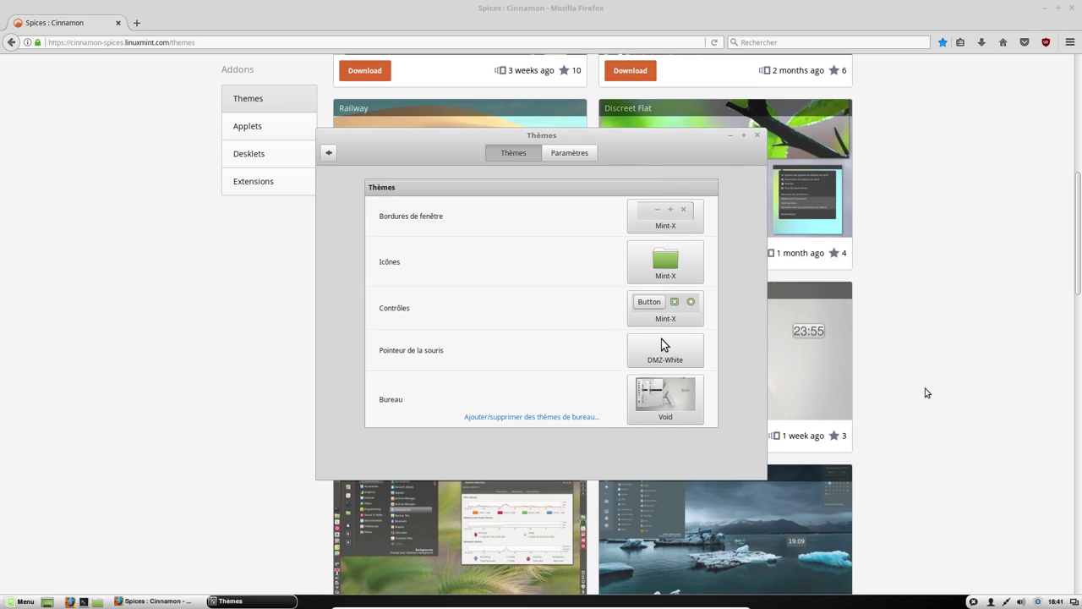
- Start the Void.zip theme download on the Cinnamon Spices website and cancel it
{"action": "left_click", "coordinate": [730, 137]}
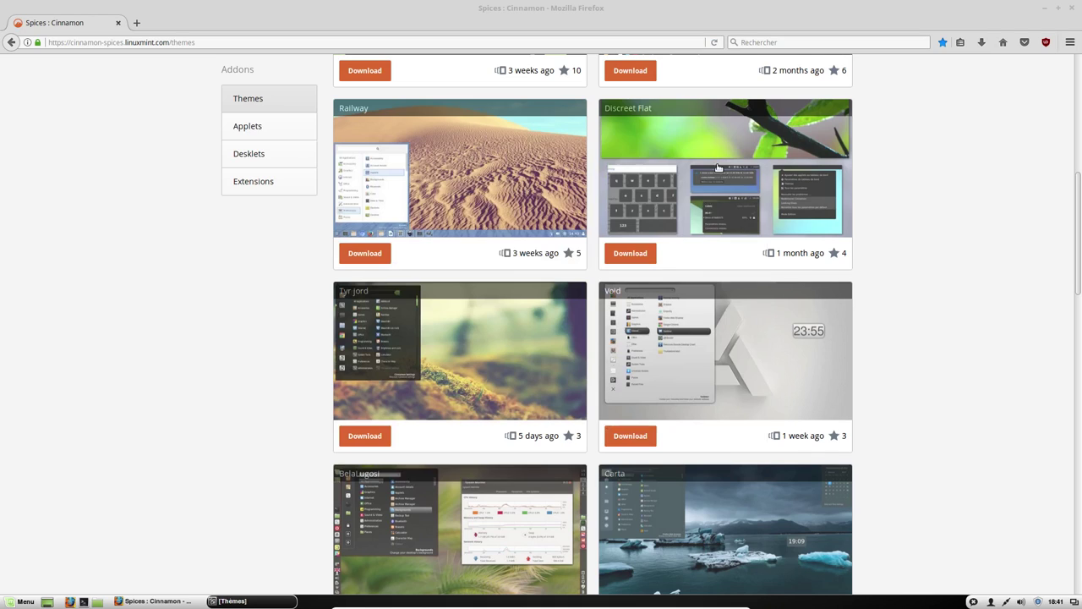
{"action": "left_click", "coordinate": [639, 438]}
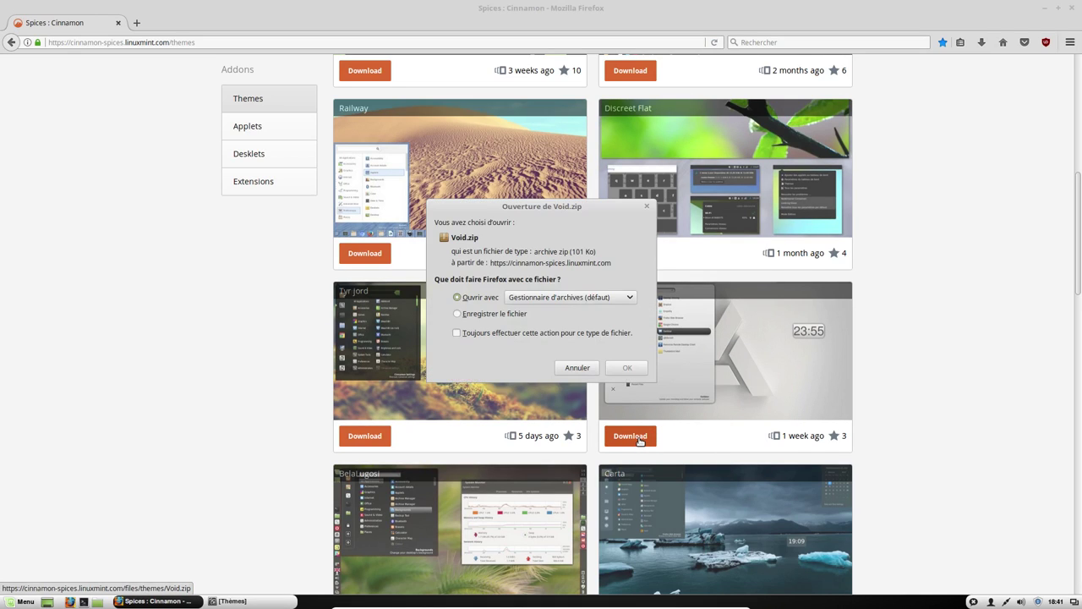
{"action": "left_click", "coordinate": [577, 368]}
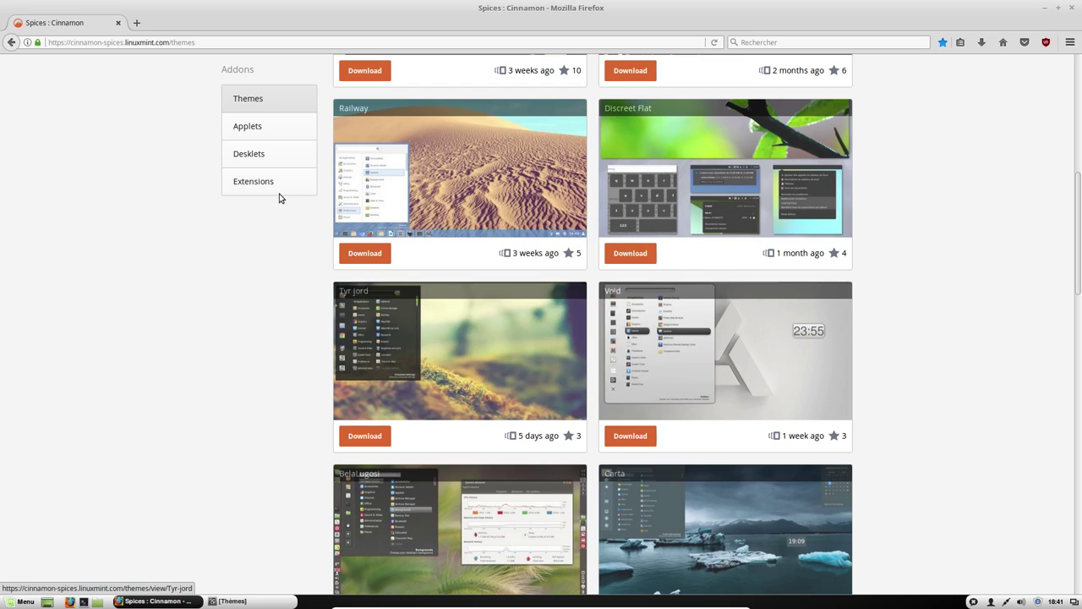
- Open the website's Applets section and read the manual installation instructions, including the destination folder
{"action": "scroll", "coordinate": [258, 173], "scroll_direction": "up", "scroll_amount": 3}
{"action": "left_click", "coordinate": [265, 131]}
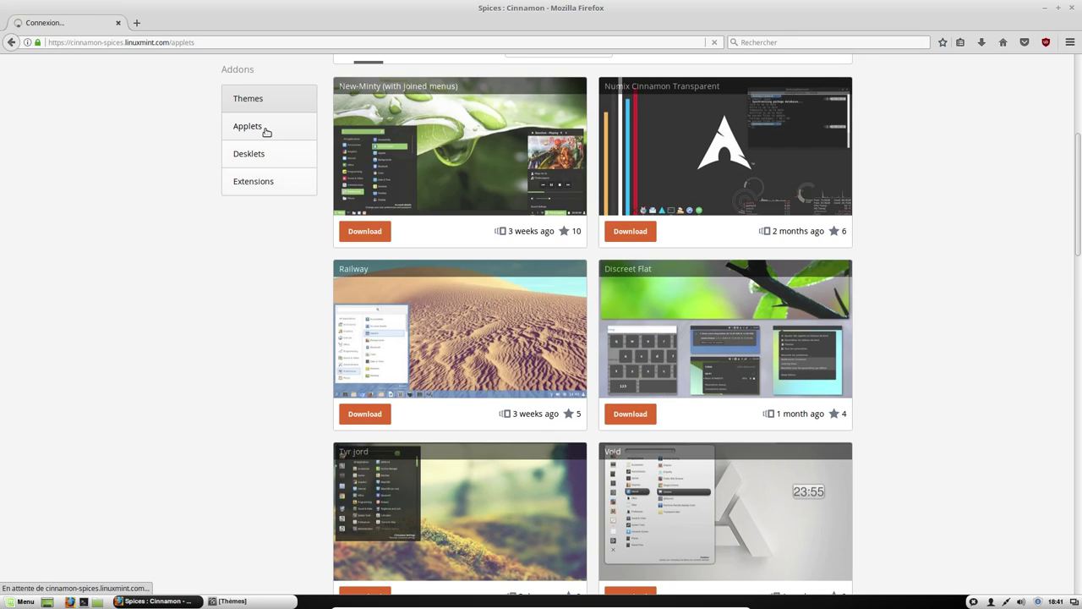
{"action": "scroll", "coordinate": [570, 379], "scroll_direction": "down", "scroll_amount": 1}
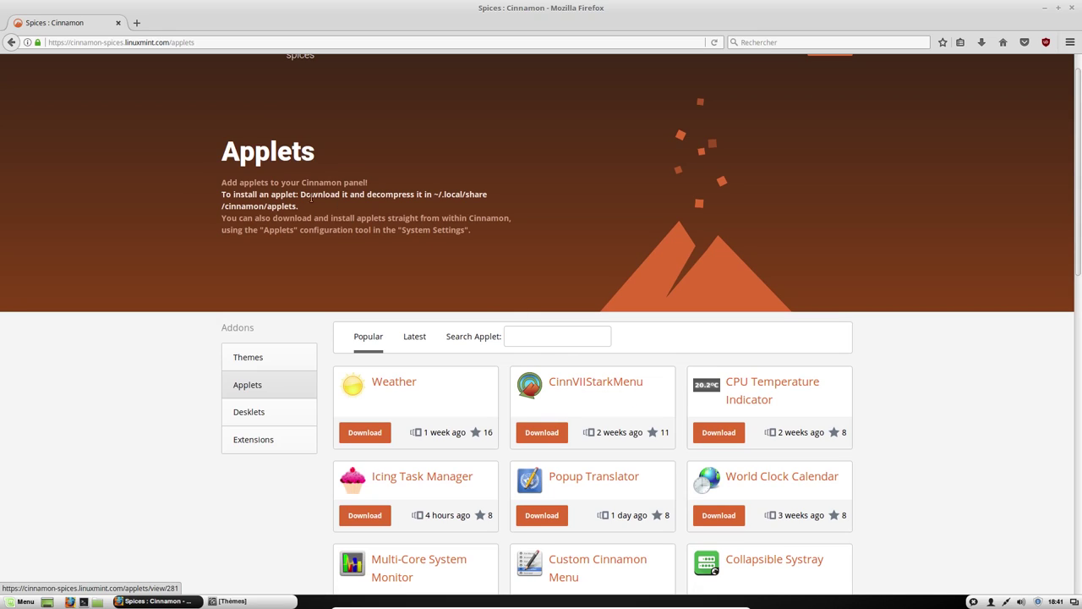
{"action": "left_click_drag", "start_coordinate": [442, 194], "coordinate": [479, 196]}
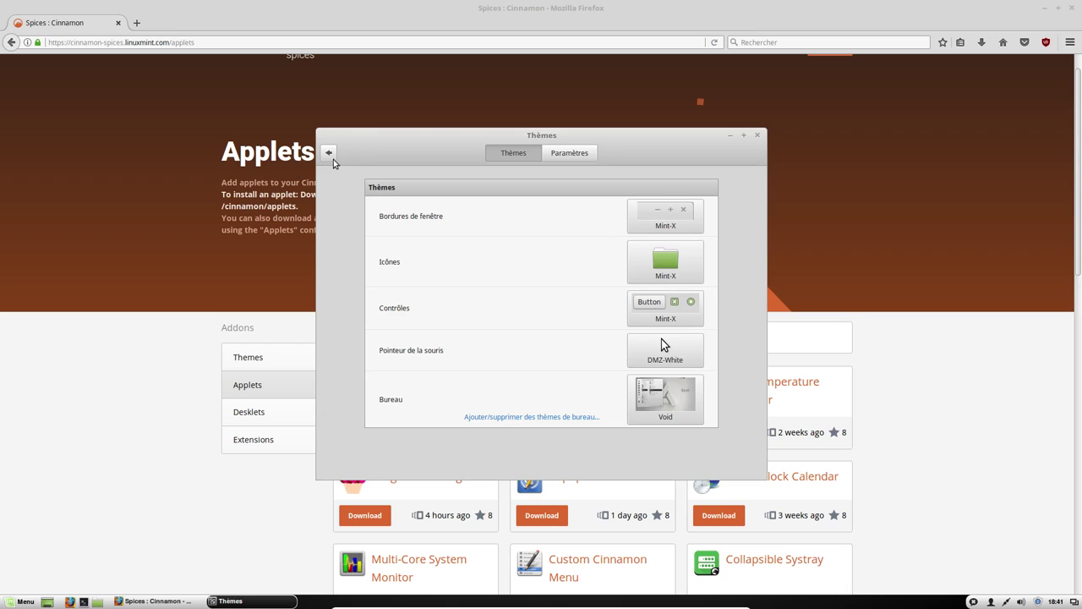
- Return to the system settings overview and inspect the context options of the NVIDIA Prime and Menu panel applets
{"action": "left_click", "coordinate": [330, 154]}
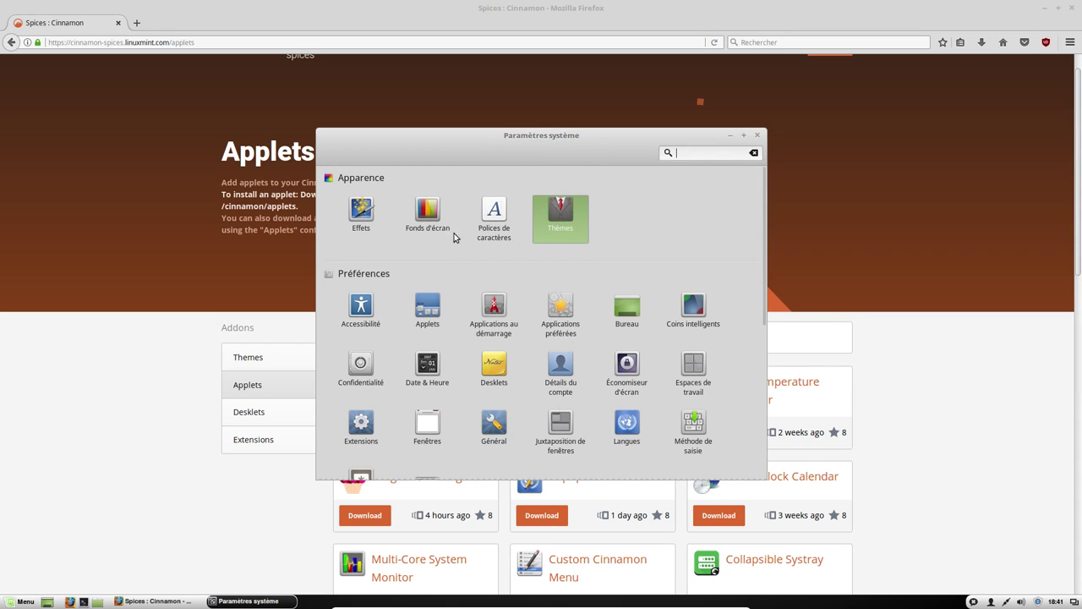
{"action": "scroll", "coordinate": [620, 369], "scroll_direction": "down", "scroll_amount": 1}
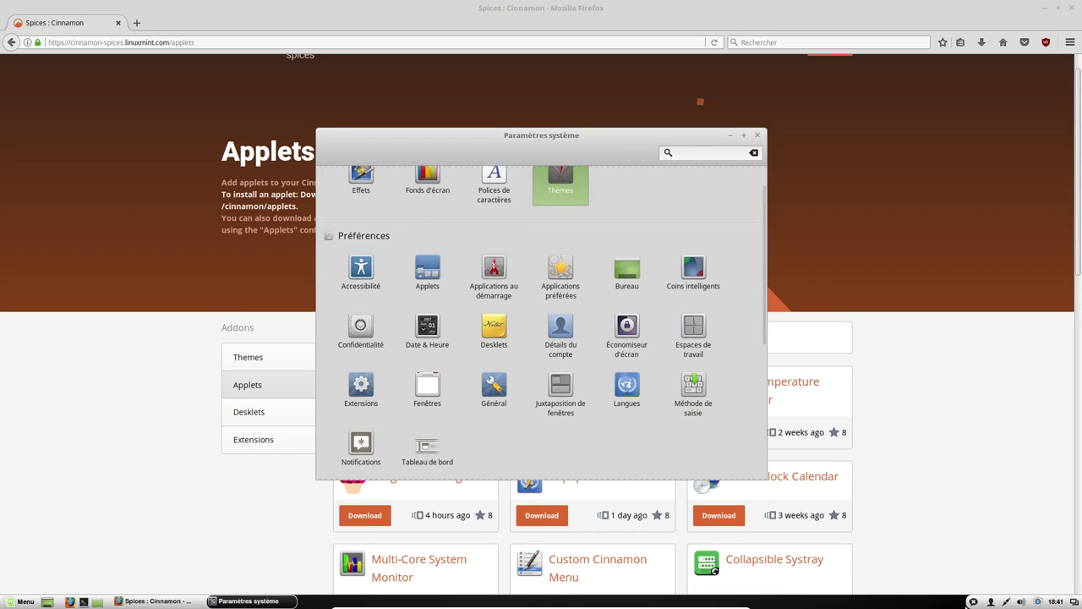
{"action": "right_click", "coordinate": [973, 602]}
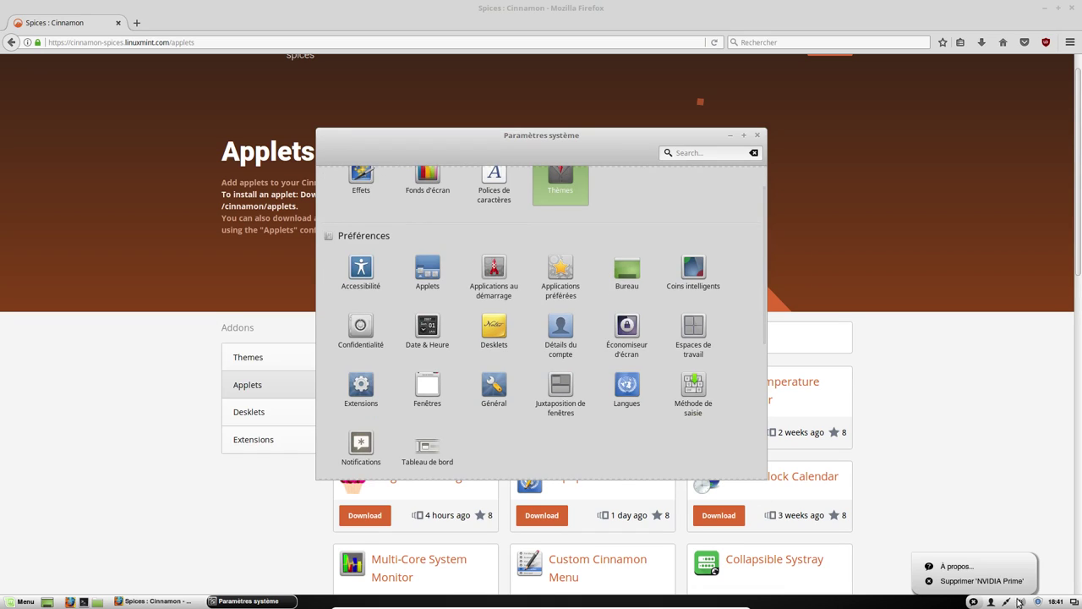
{"action": "key", "text": "Escape"}
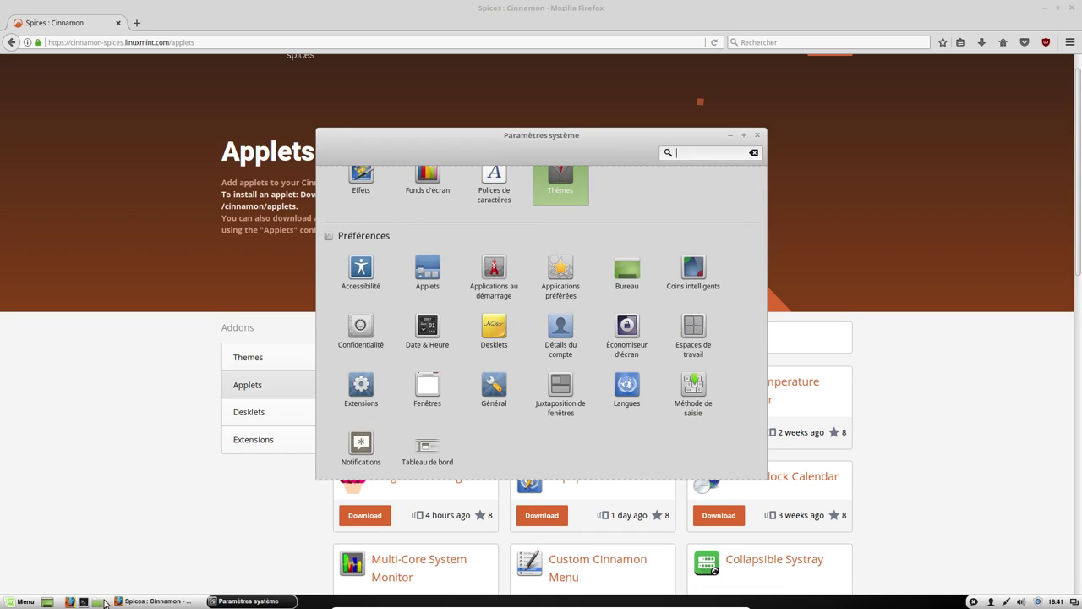
{"action": "right_click", "coordinate": [22, 604]}
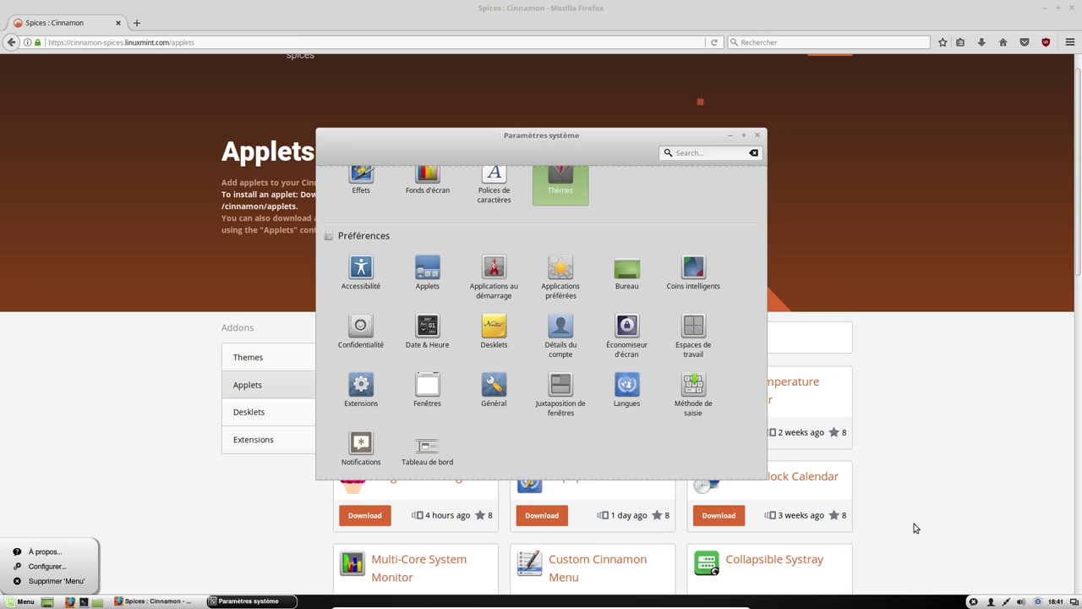
{"action": "left_click", "coordinate": [705, 198]}
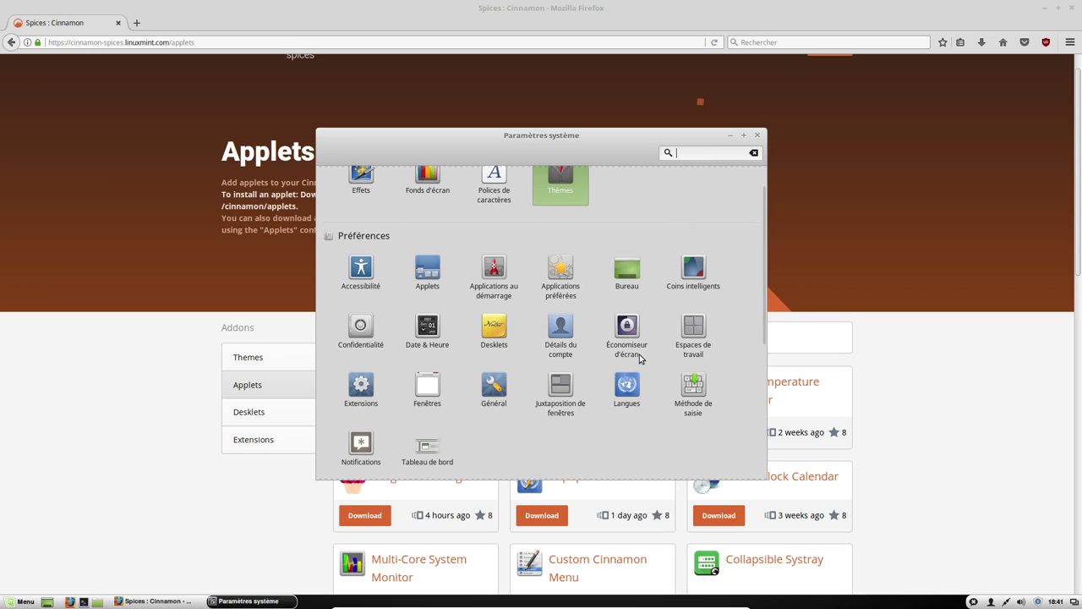
- Show the Cinnamon extensions available online and move the settings window clear of the website's applet instructions
{"action": "left_click", "coordinate": [361, 387]}
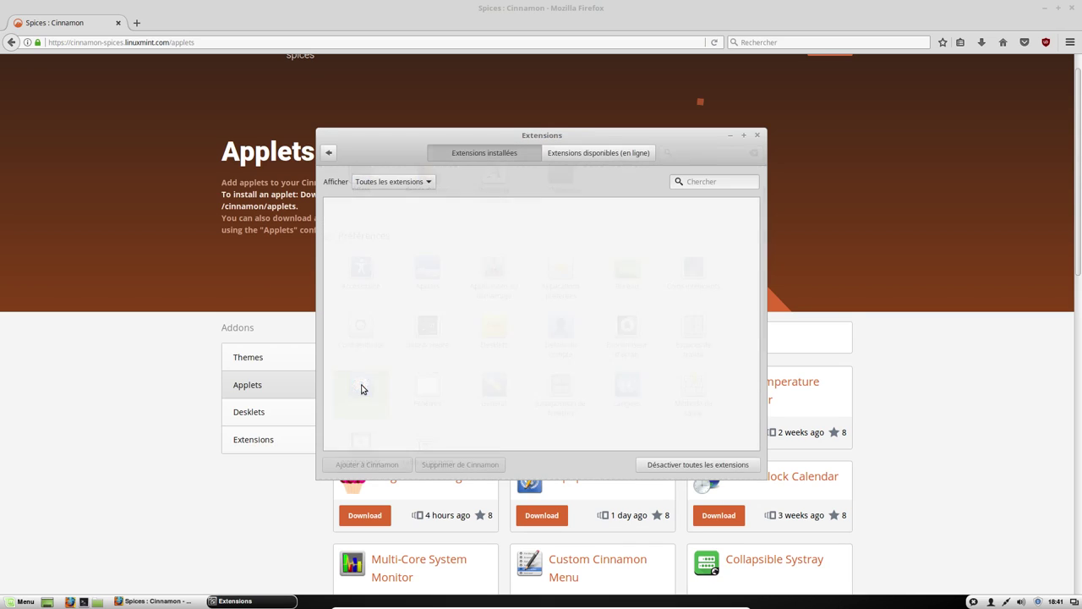
{"action": "left_click", "coordinate": [619, 154]}
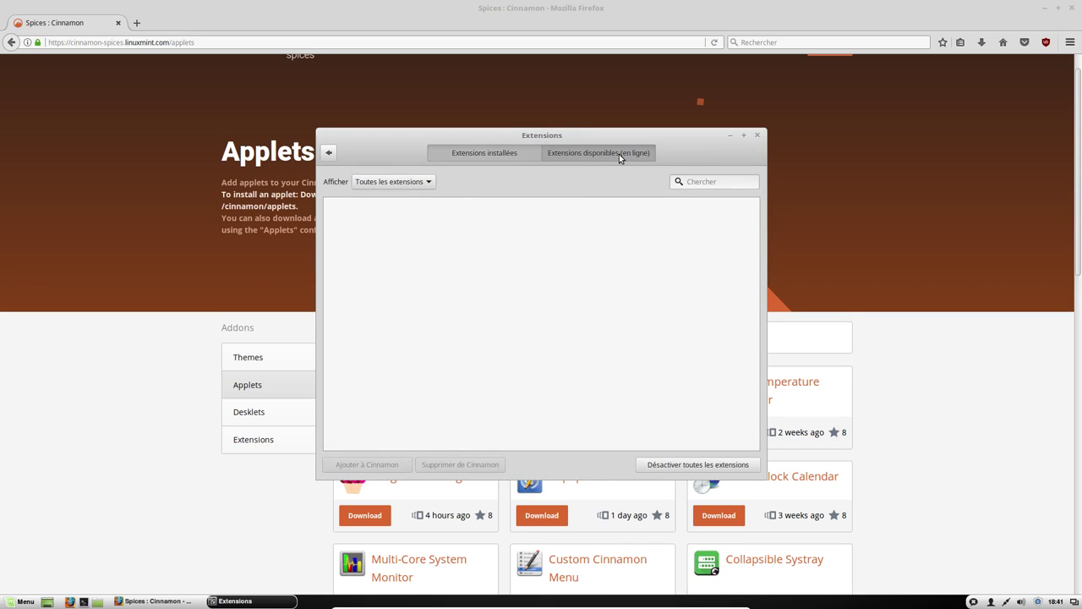
{"action": "left_click_drag", "start_coordinate": [535, 139], "coordinate": [822, 88]}
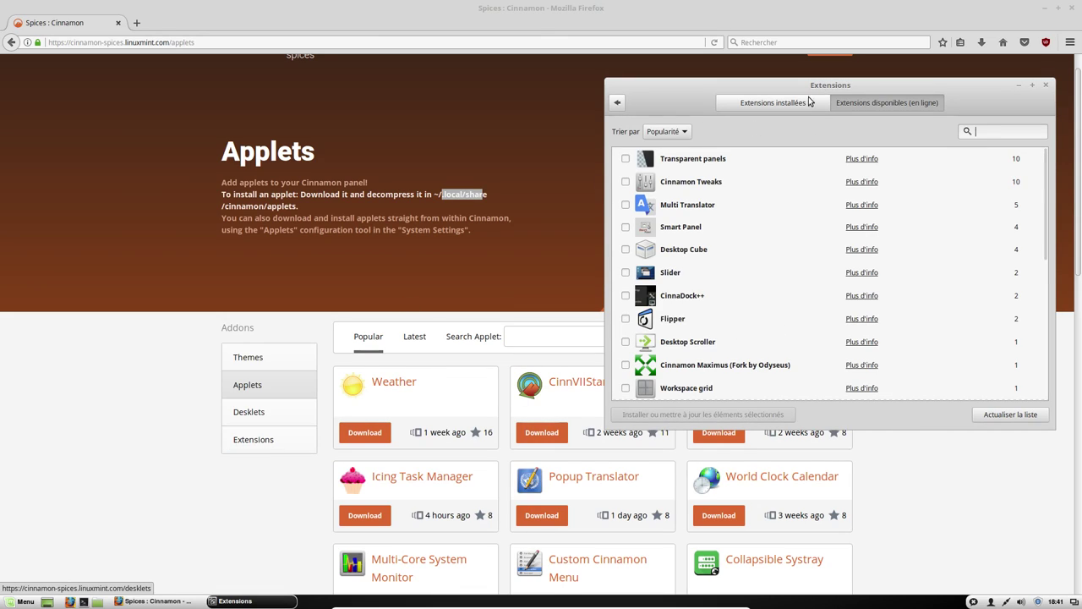
- Search the system settings for "appl", view the Applets settings including the online section, and return to the overview
{"action": "left_click", "coordinate": [618, 103]}
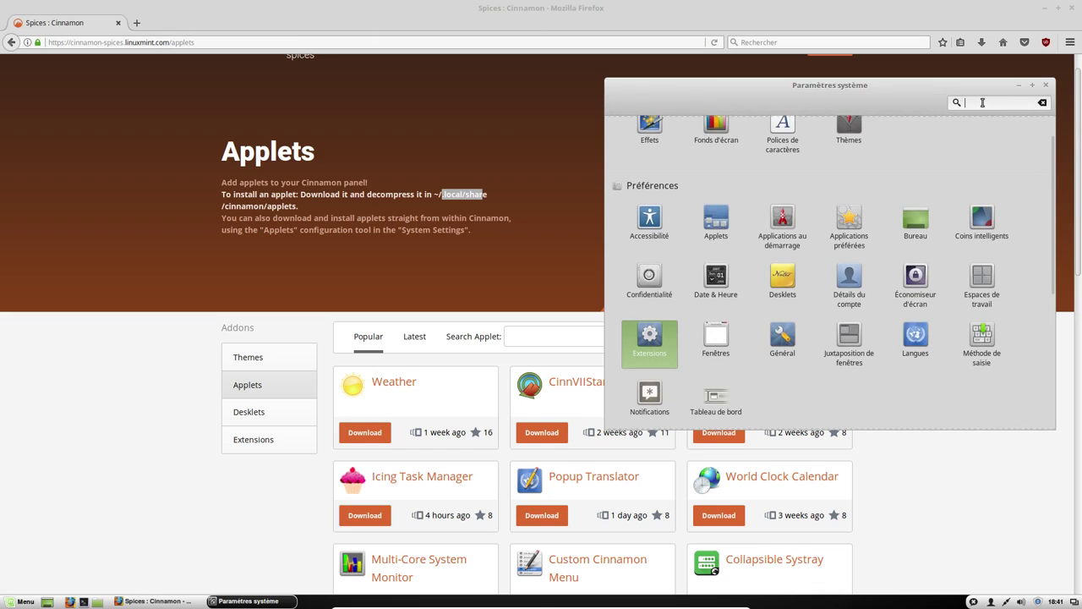
{"action": "type", "text": "apploe"}
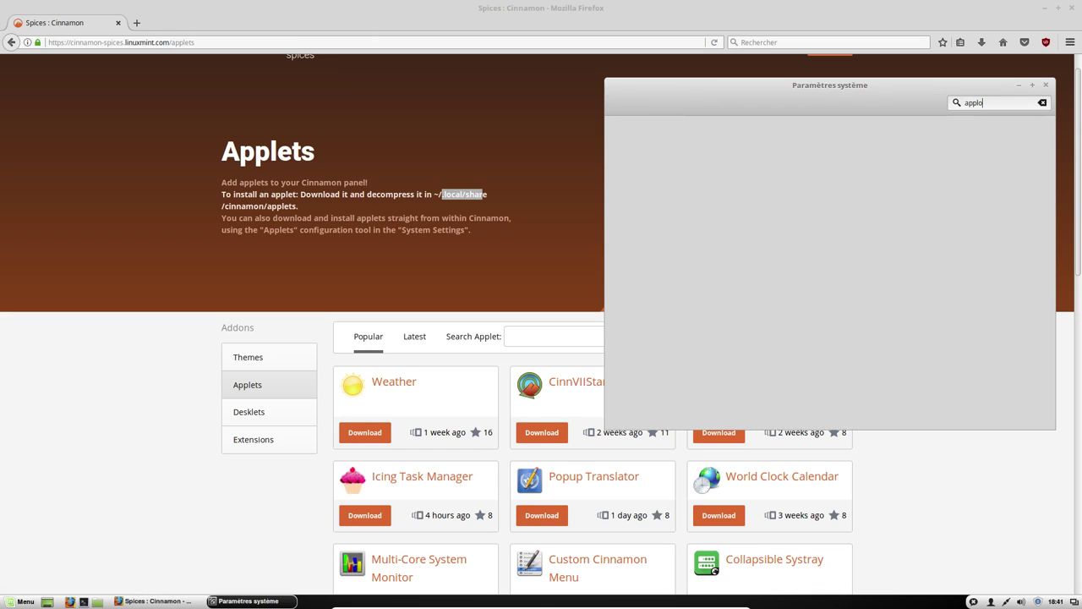
{"action": "key", "text": "BackSpace"}
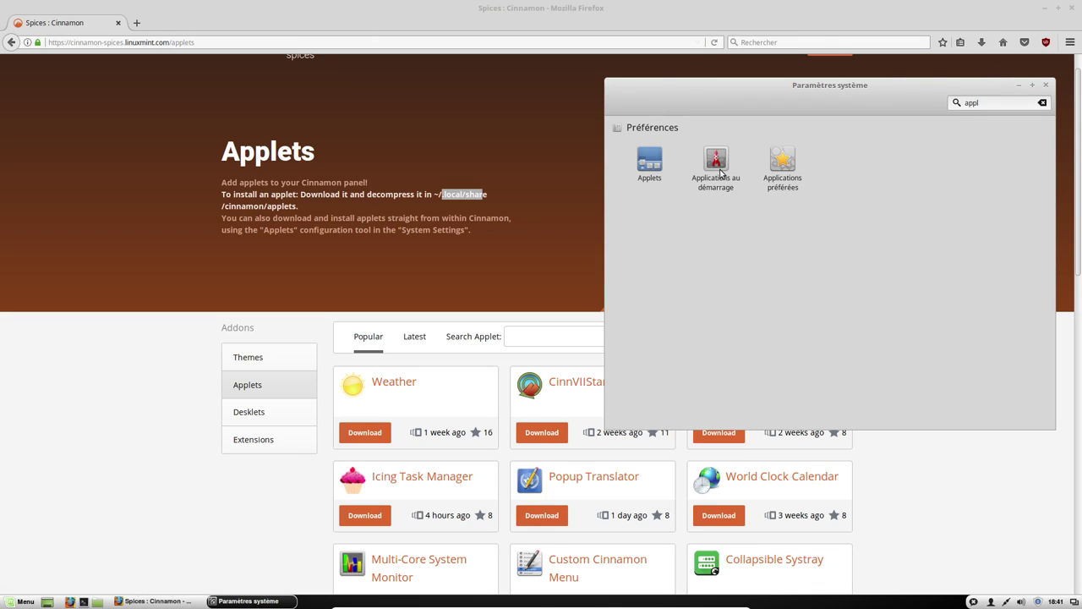
{"action": "left_click", "coordinate": [659, 169]}
{"action": "left_click", "coordinate": [896, 104]}
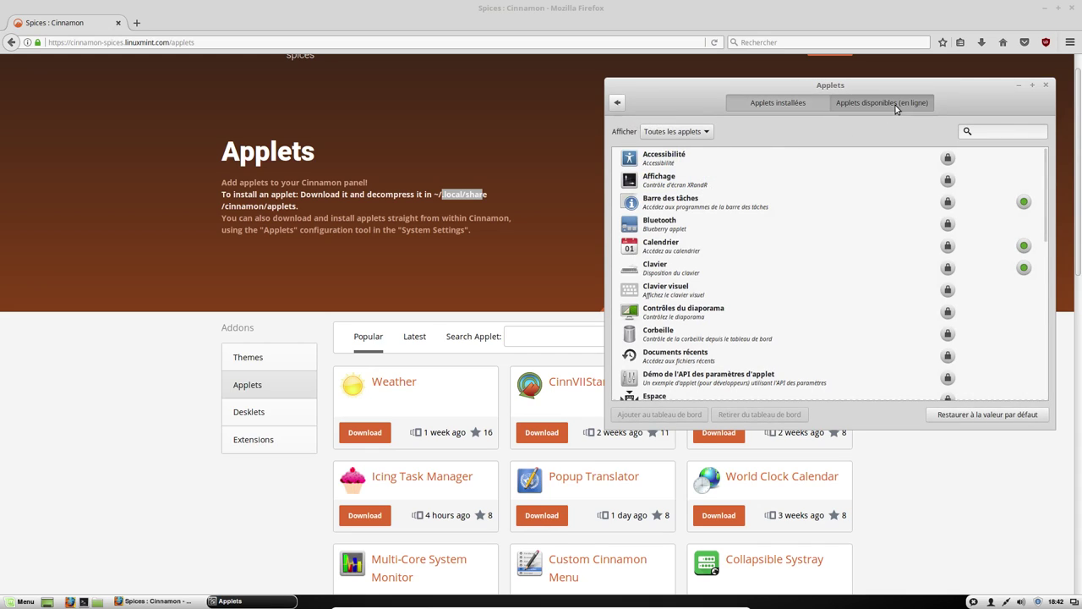
{"action": "left_click", "coordinate": [619, 103]}
- Browse the popular applets on the Cinnamon Spices website and close both the browser and the system settings
{"action": "left_click", "coordinate": [579, 110]}
{"action": "scroll", "coordinate": [578, 110], "scroll_direction": "up", "scroll_amount": 1}
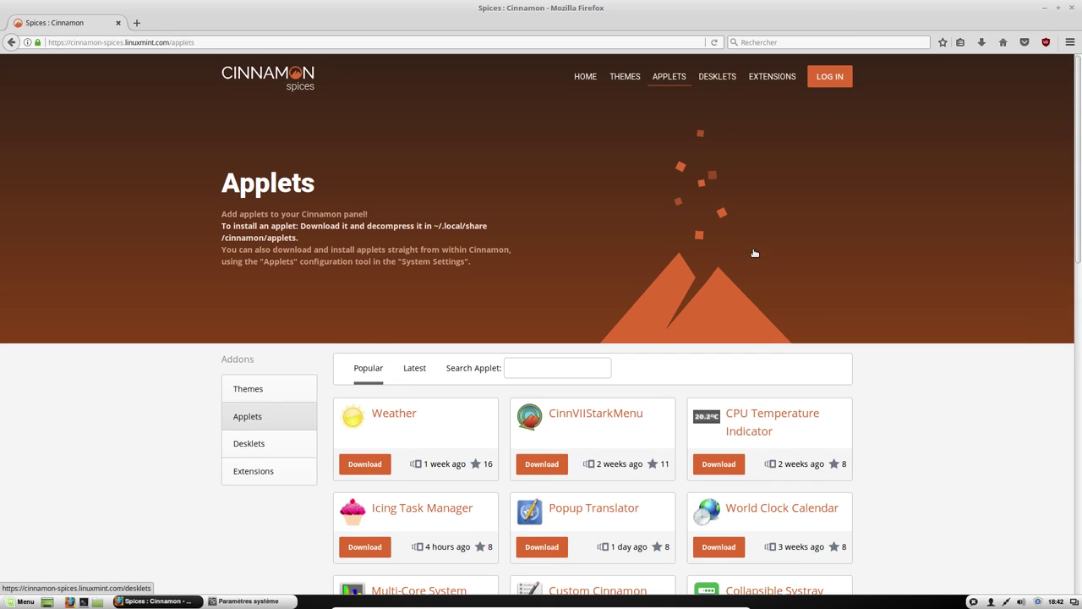
{"action": "scroll", "coordinate": [765, 230], "scroll_direction": "down", "scroll_amount": 10}
{"action": "scroll", "coordinate": [768, 229], "scroll_direction": "down", "scroll_amount": 5}
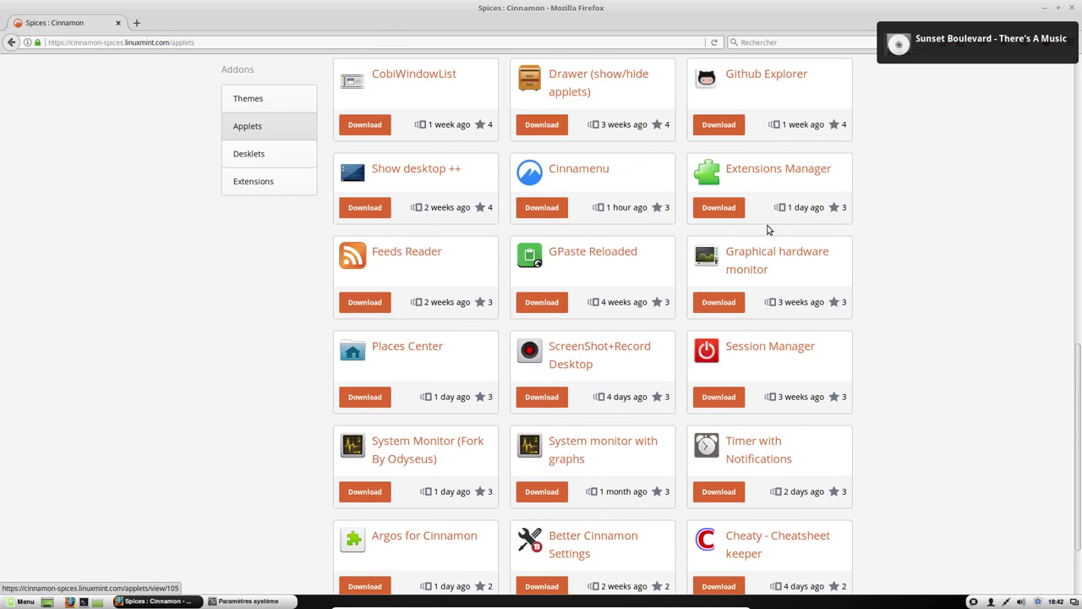
{"action": "left_click", "coordinate": [1071, 8]}
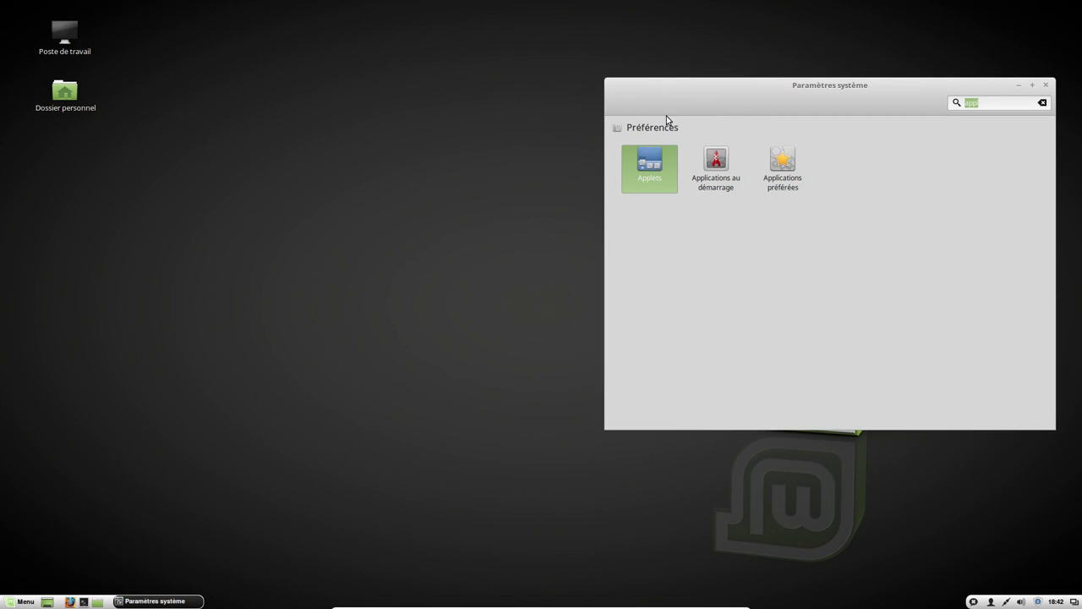
{"action": "left_click", "coordinate": [1046, 86]}
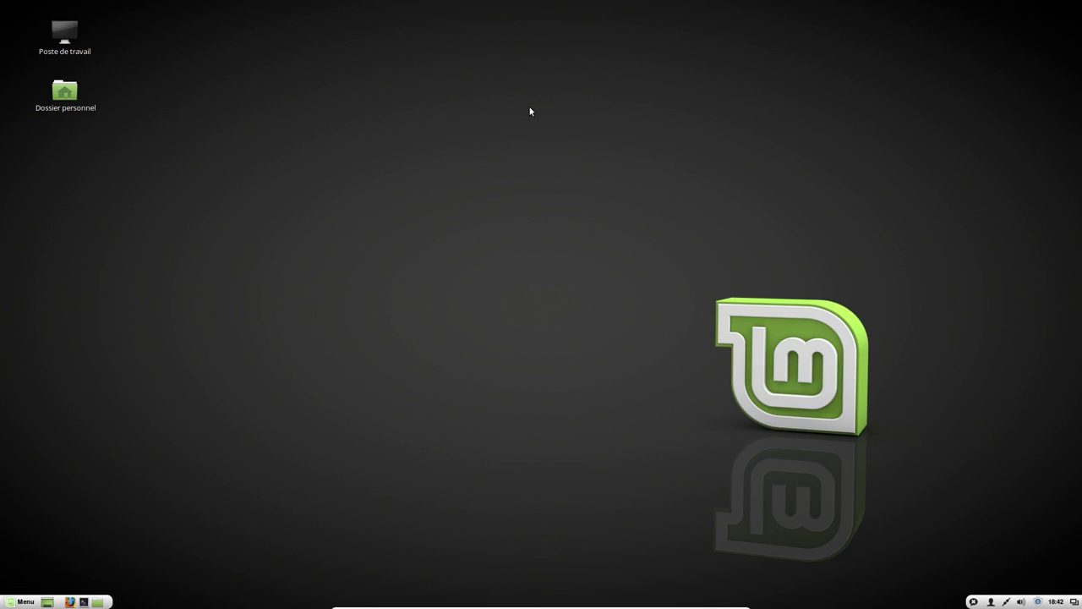
- Reopen the system settings' Themes section and set the Bureau theme to Linux Mint
{"action": "left_click", "coordinate": [16, 602]}
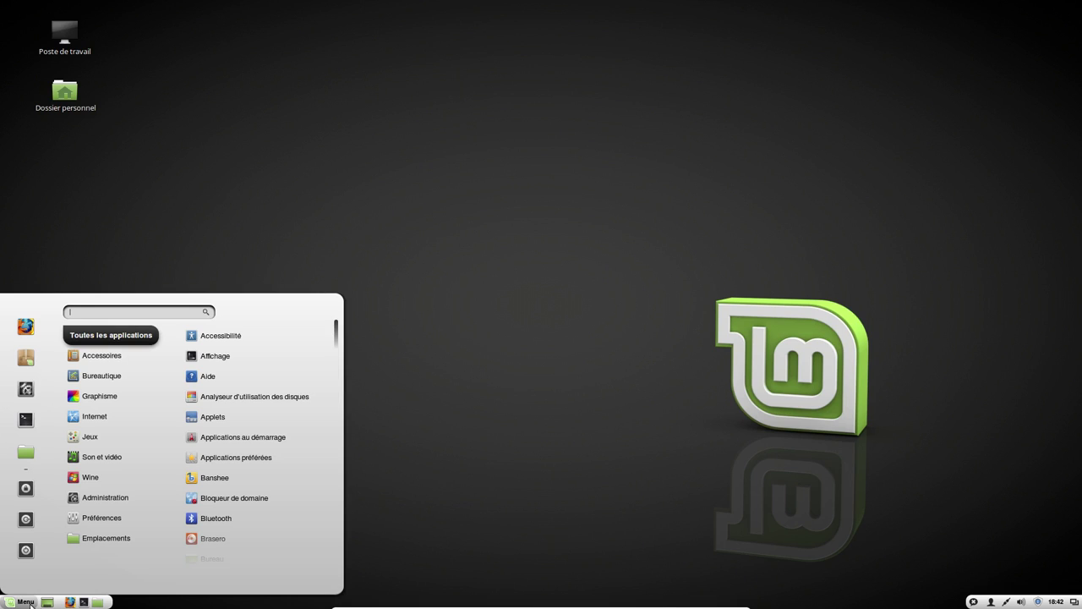
{"action": "left_click", "coordinate": [28, 390]}
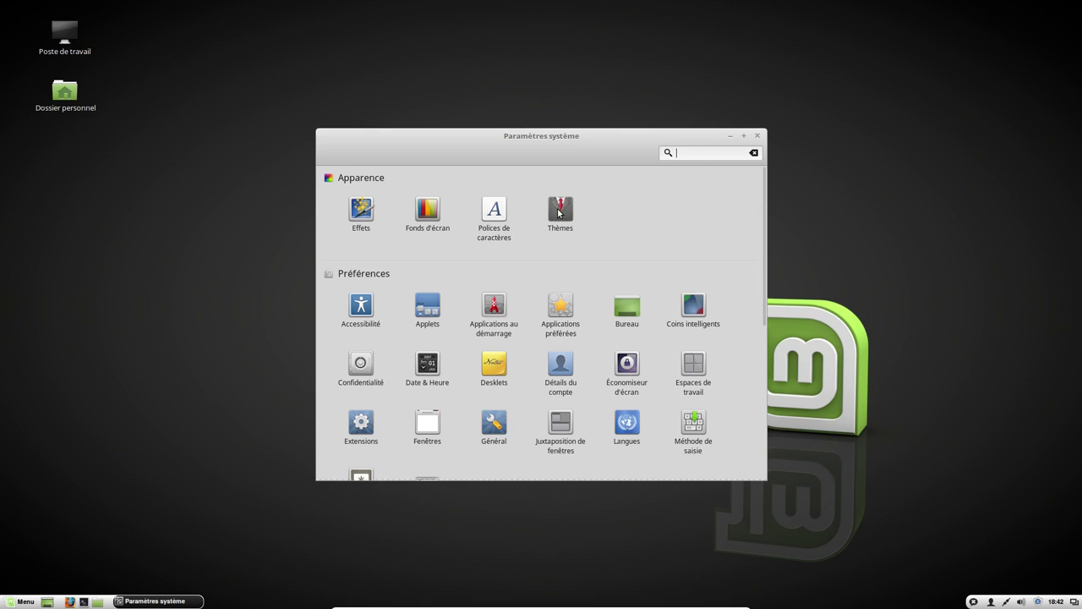
{"action": "left_click", "coordinate": [558, 214]}
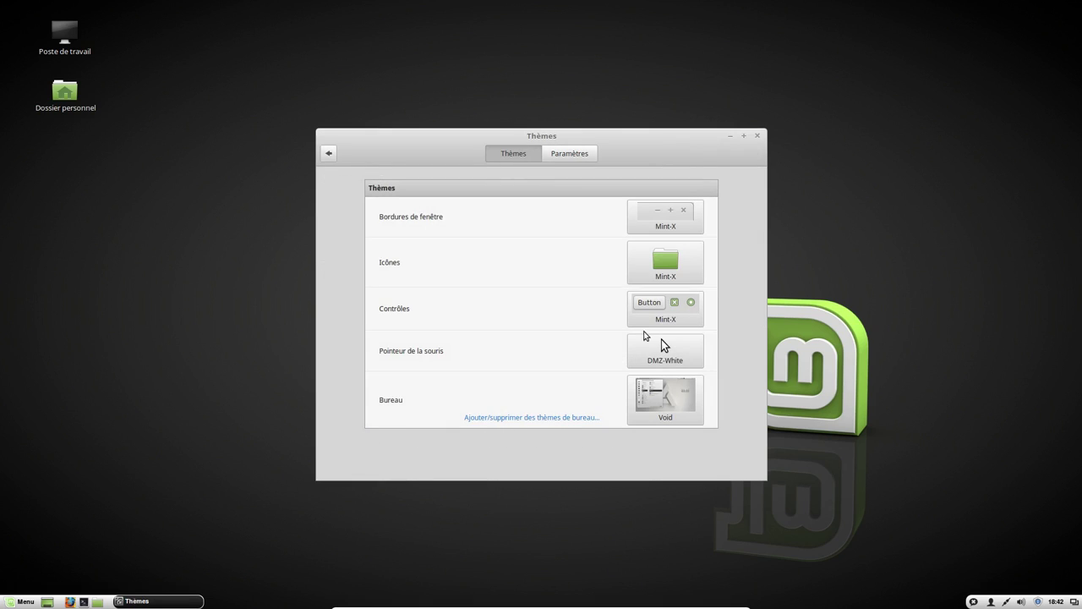
{"action": "left_click", "coordinate": [665, 414]}
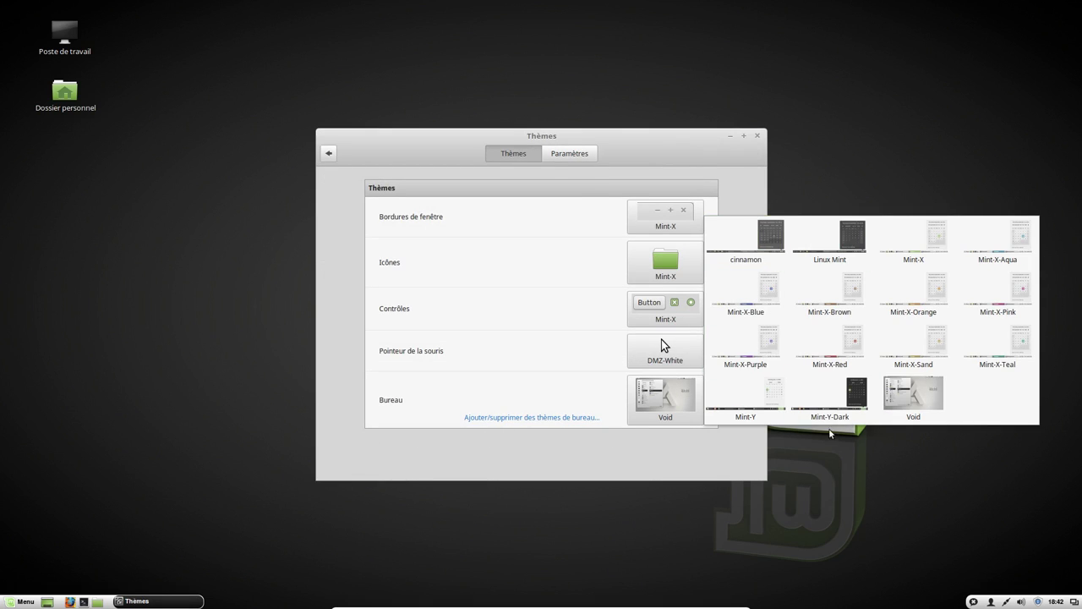
{"action": "left_click", "coordinate": [848, 250]}
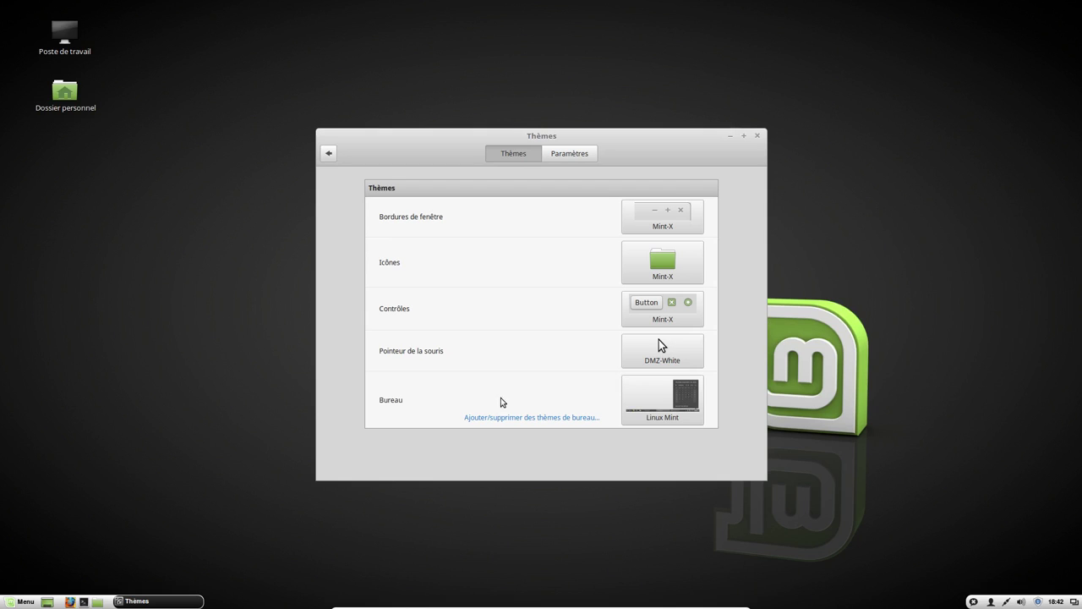
- Check how the application menu looks with the Linux Mint theme and close the Themes settings
{"action": "left_click", "coordinate": [15, 598]}
{"action": "left_click", "coordinate": [350, 392]}
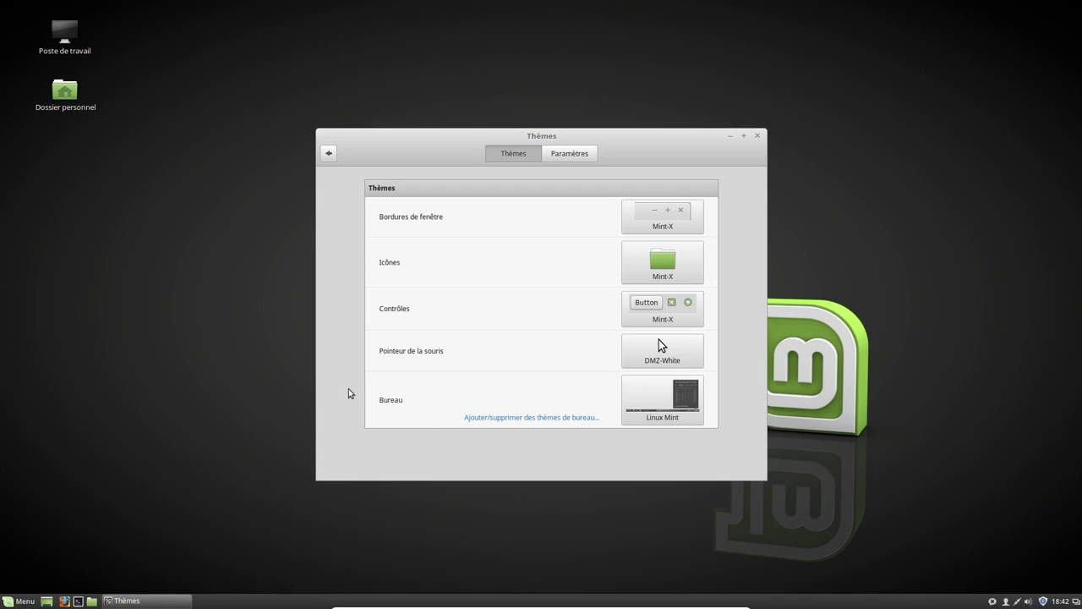
{"action": "left_click", "coordinate": [758, 136]}
{"action": "left_click", "coordinate": [17, 601]}
{"action": "left_click", "coordinate": [760, 381]}
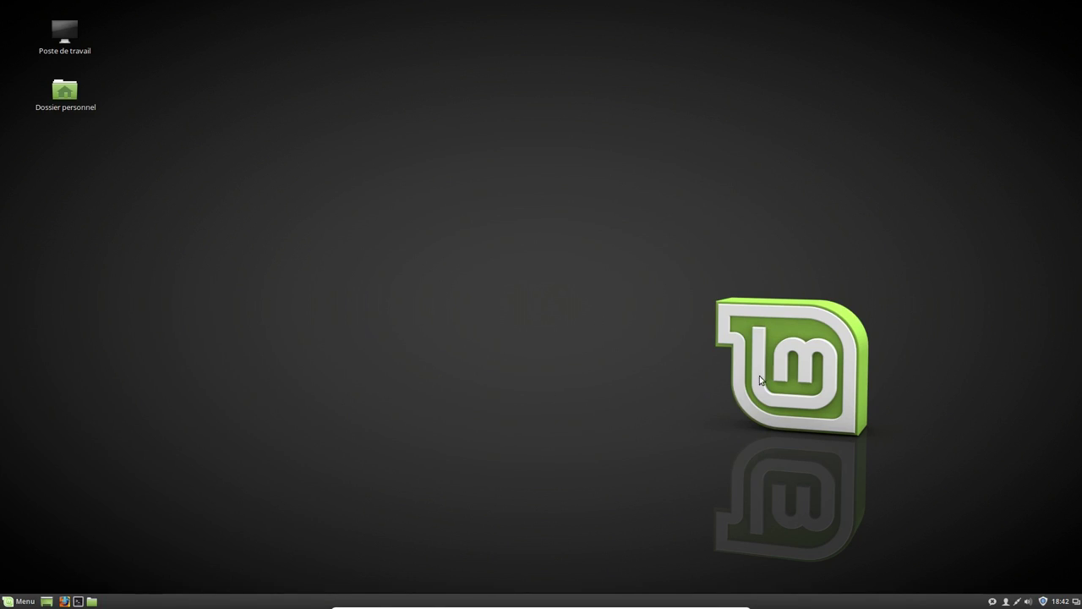
{"action": "left_click", "coordinate": [692, 324]}
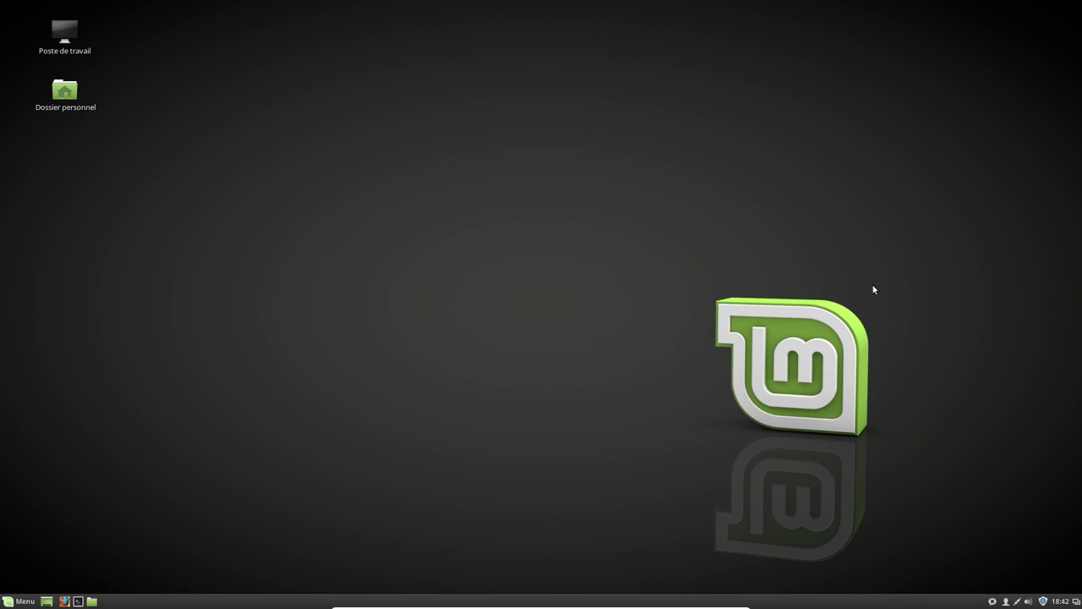